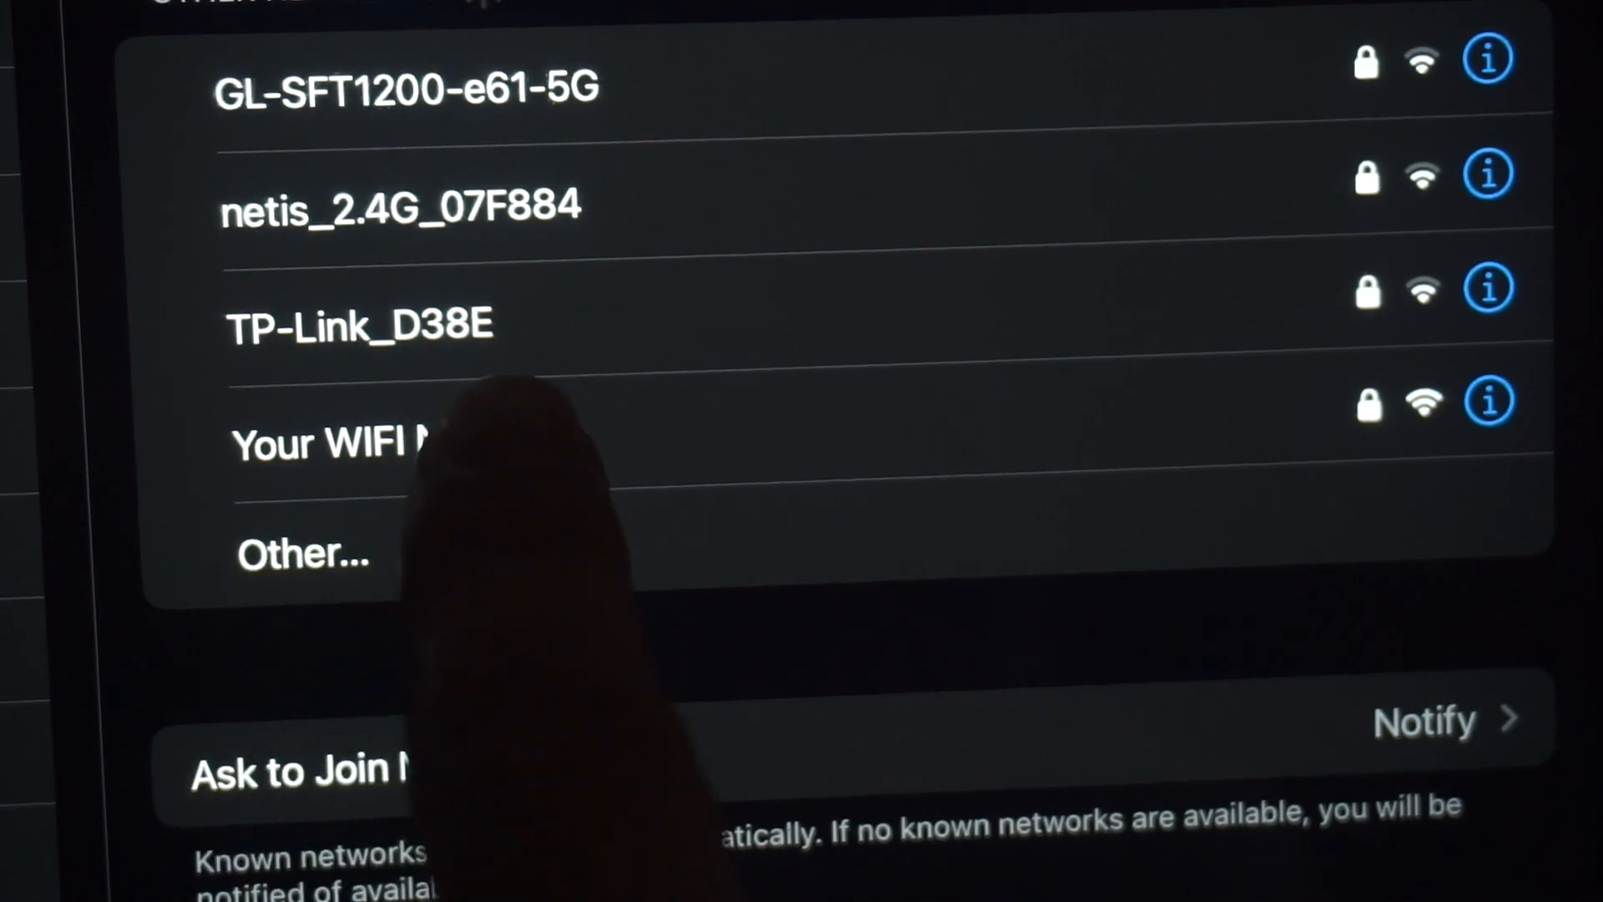
# Join the iPad to the 'Your WIFI Name' network using its Wi-Fi password
pyautogui.click(393, 442)
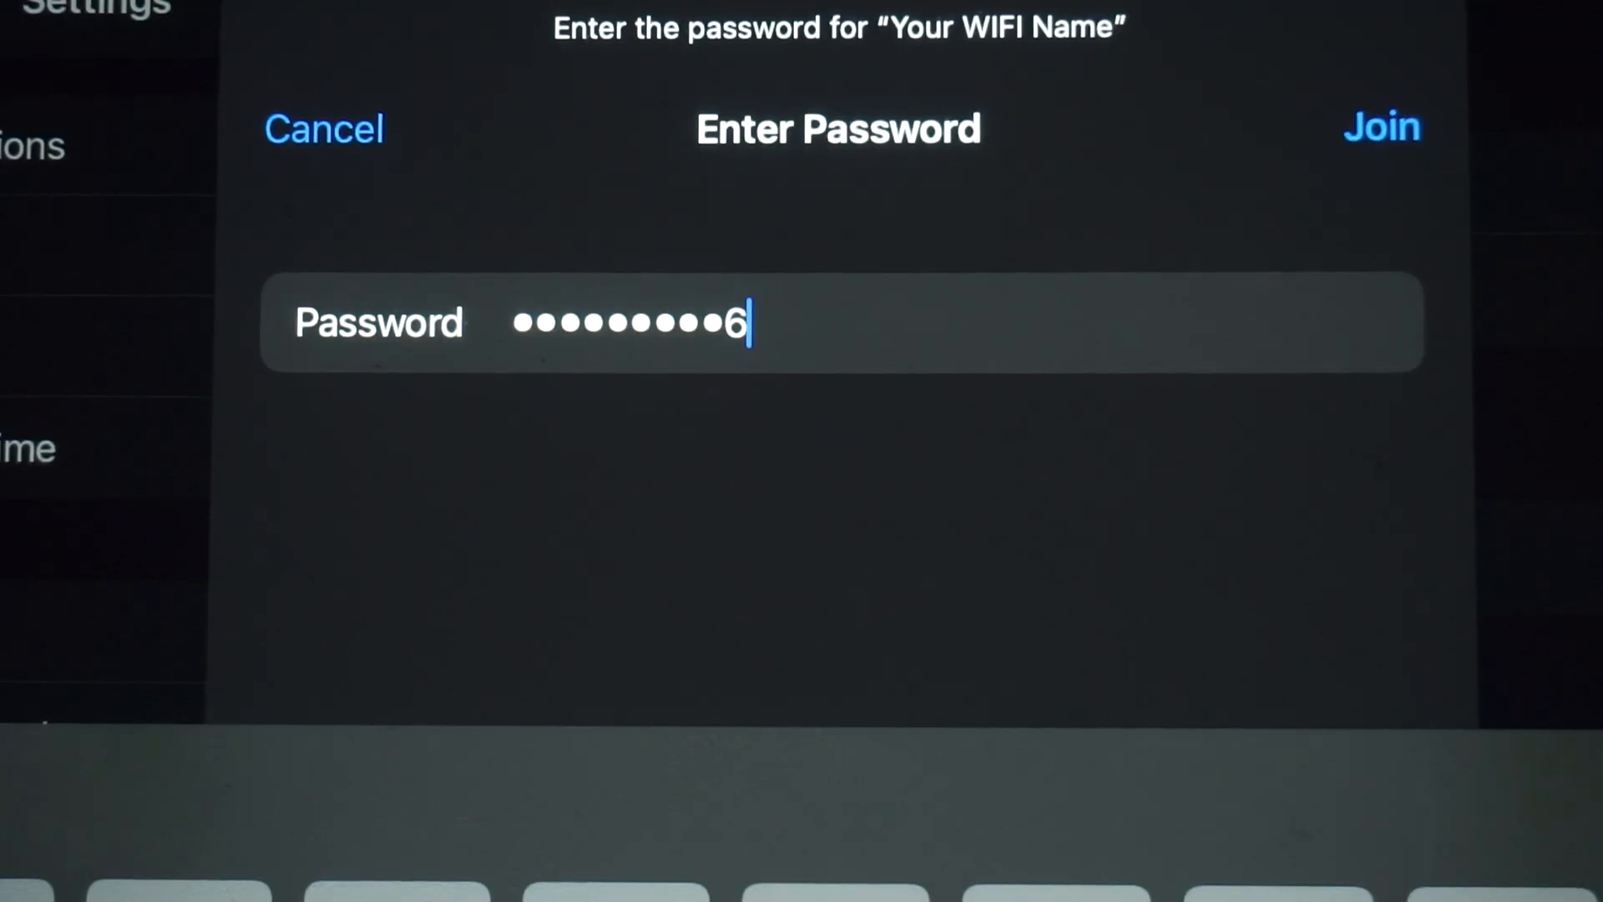
pyautogui.click(1379, 128)
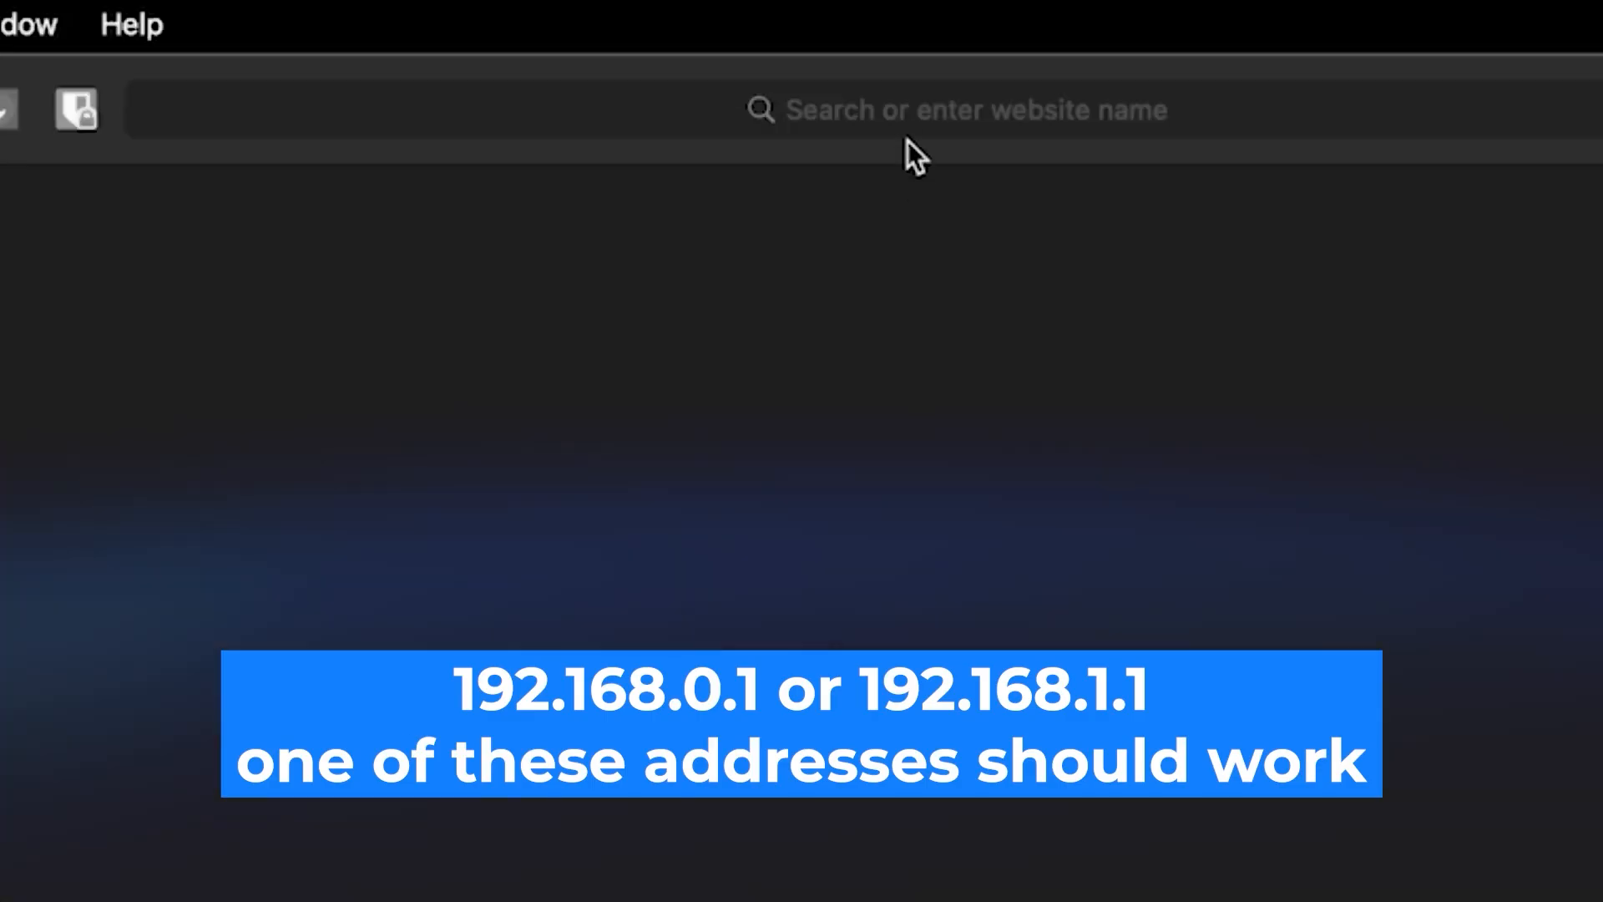
# Load 192.168.0.1 in Safari to reach the Tenda login page
pyautogui.click(909, 102)
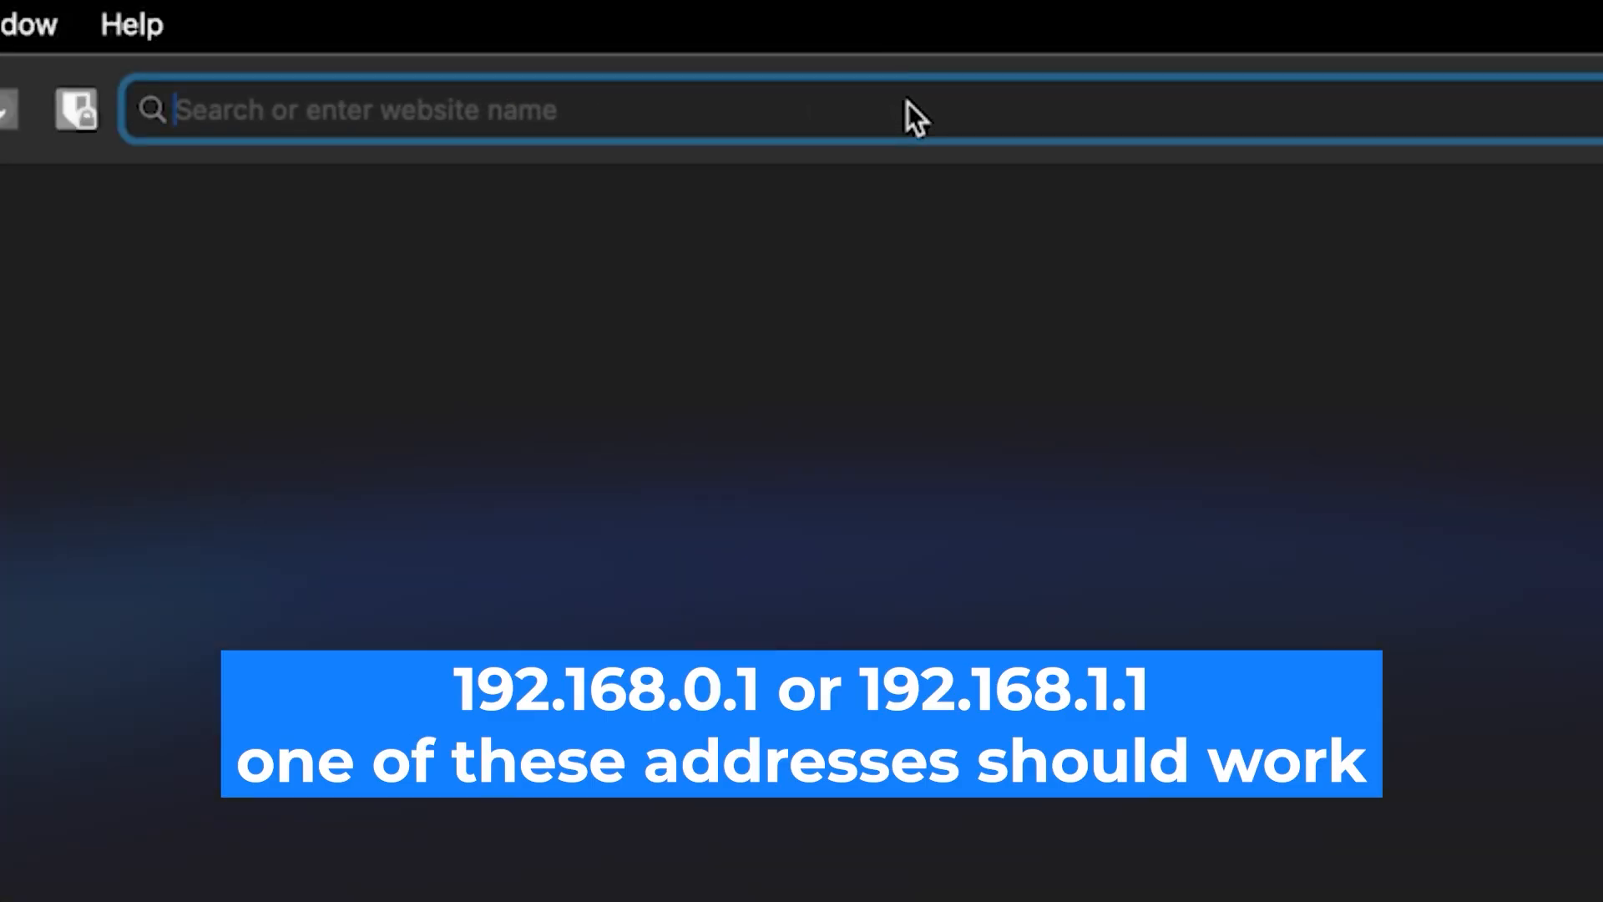
pyautogui.write('192.168')
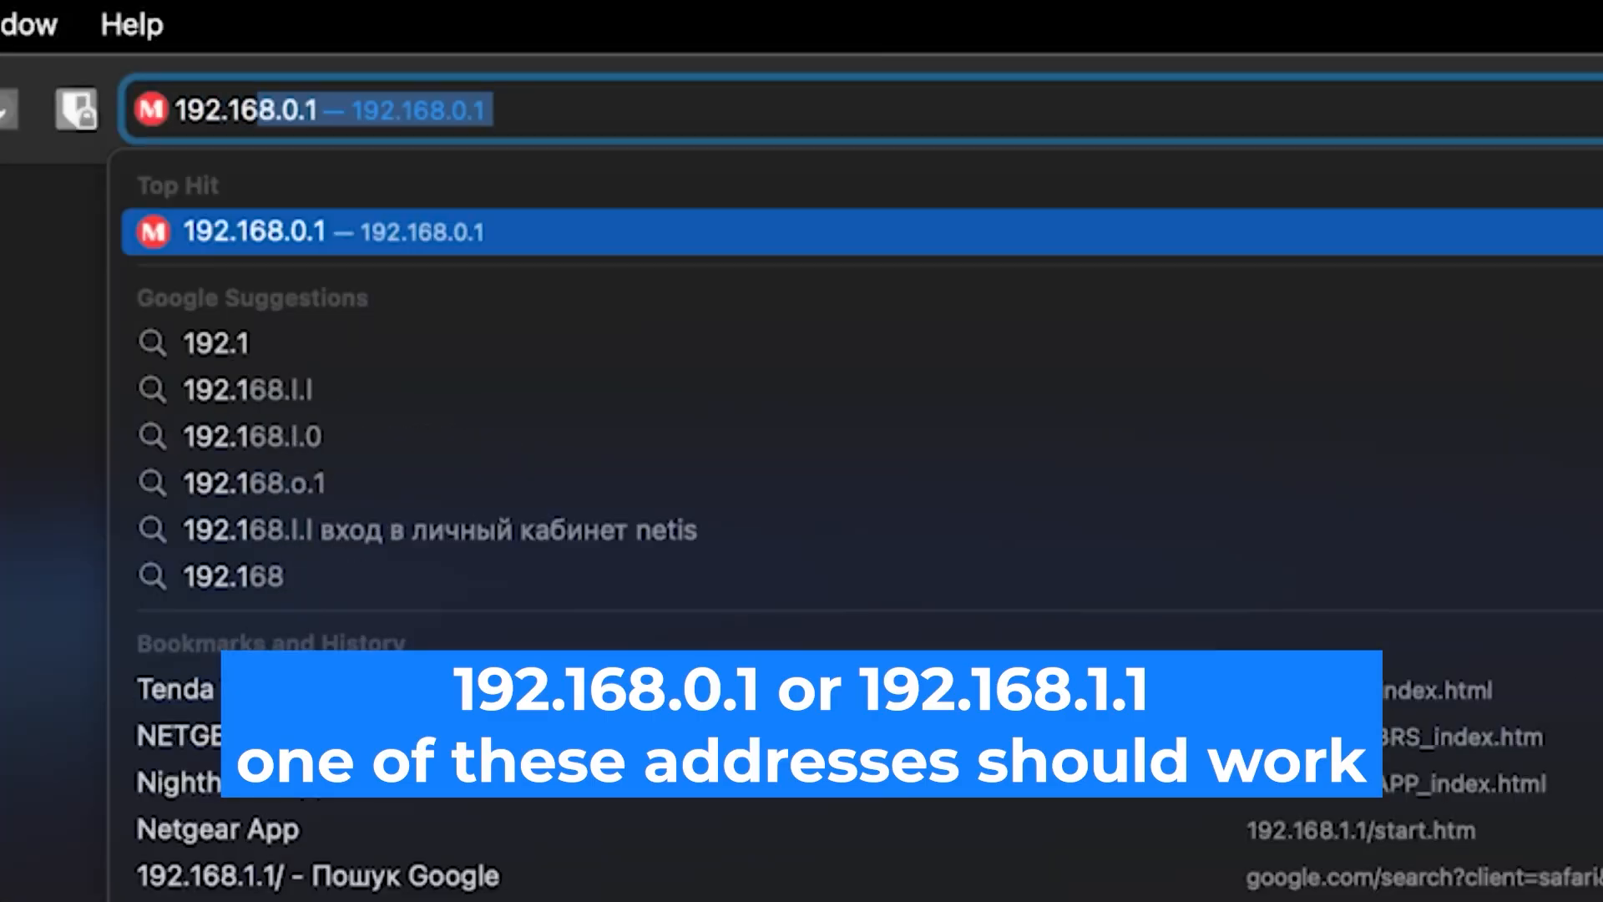
pyautogui.write('.0.1')
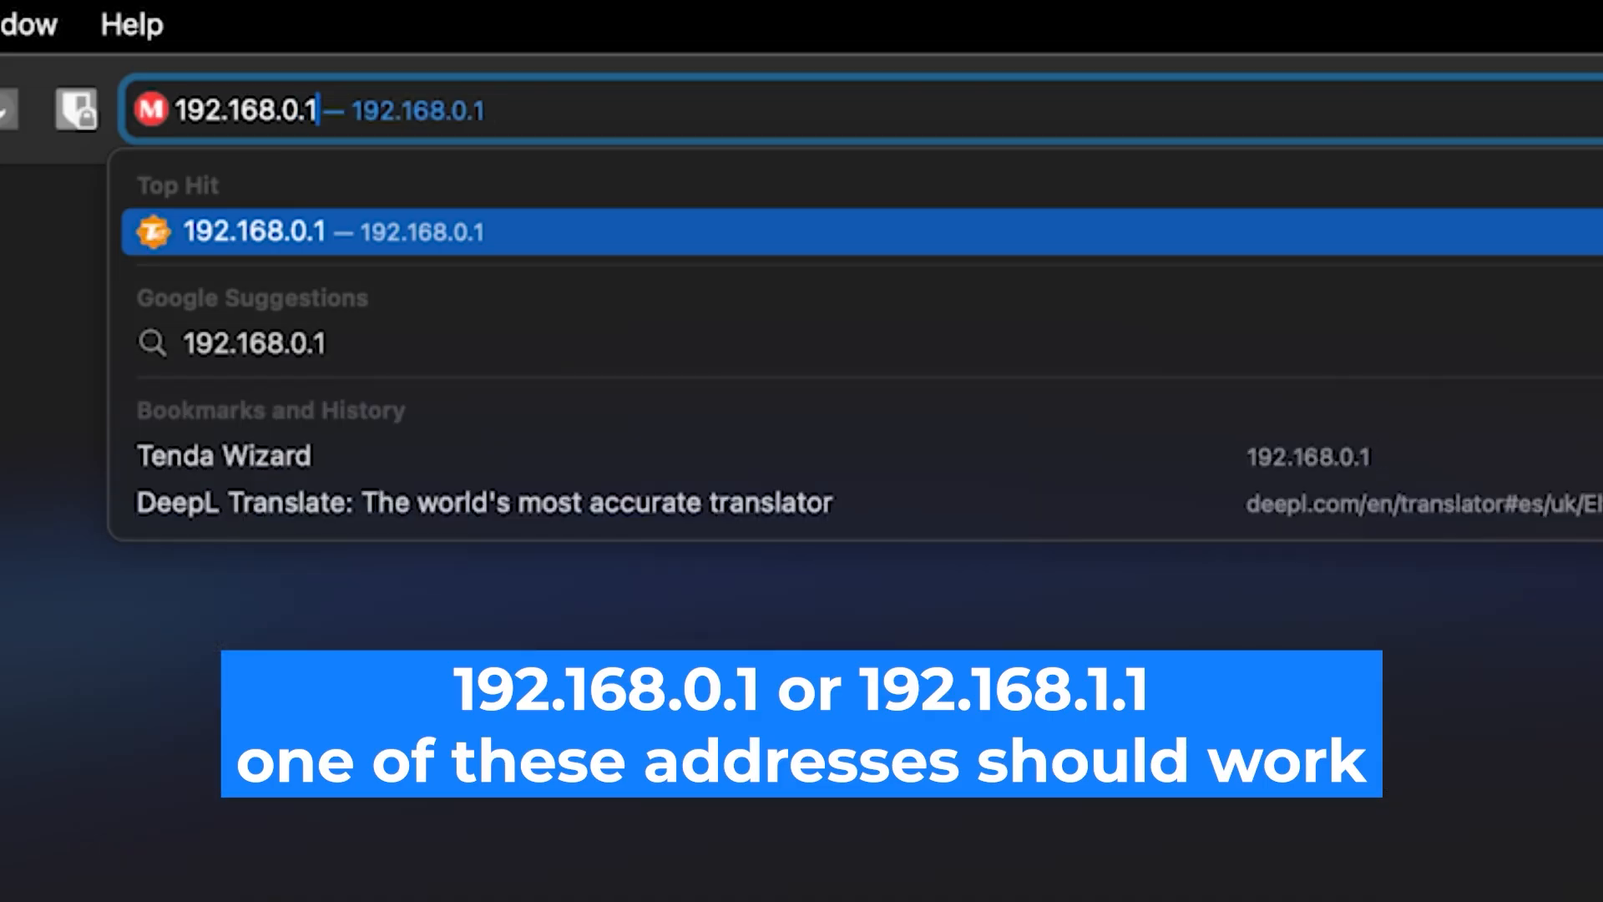
pyautogui.press('Return')
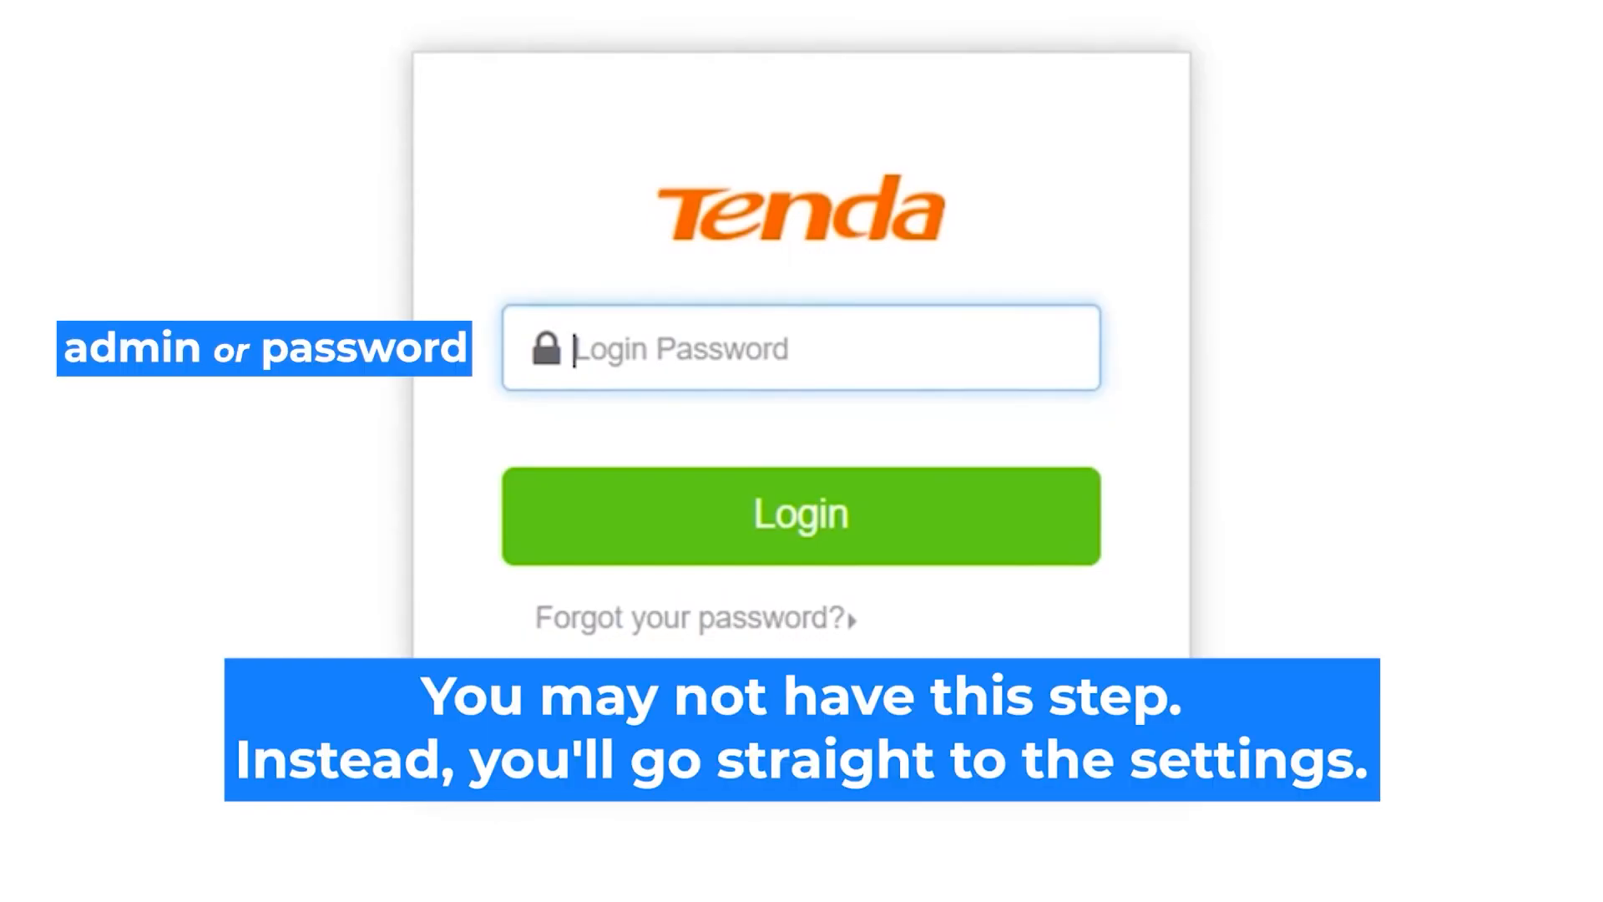
# Enter the router's login password and log in to the quick-setup page
pyautogui.click(797, 349)
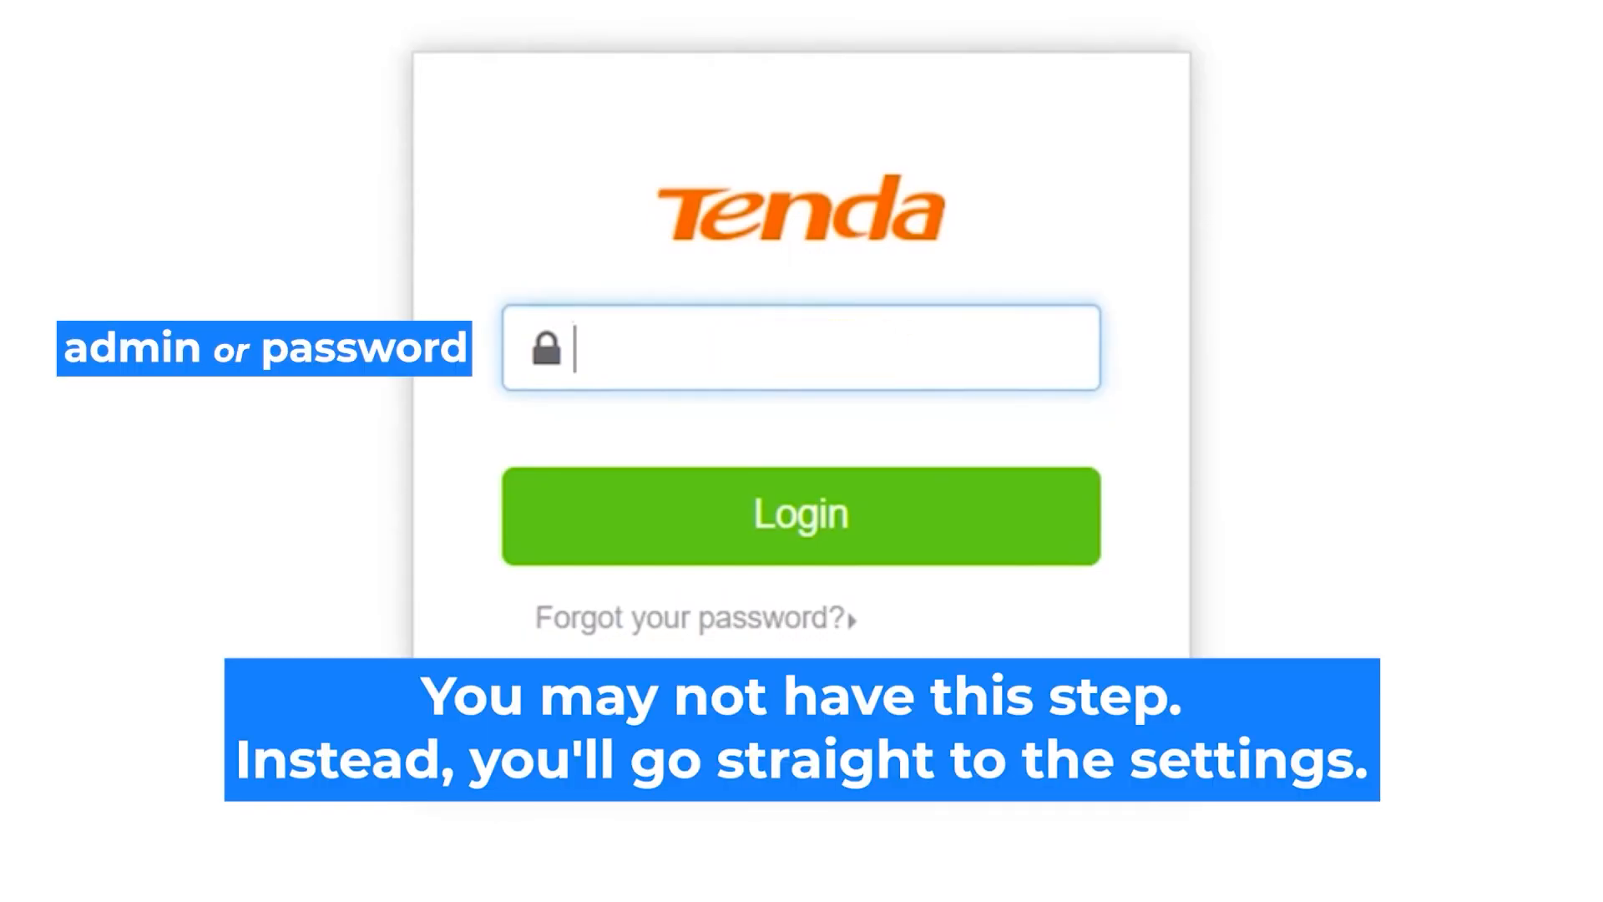
pyautogui.write('admin')
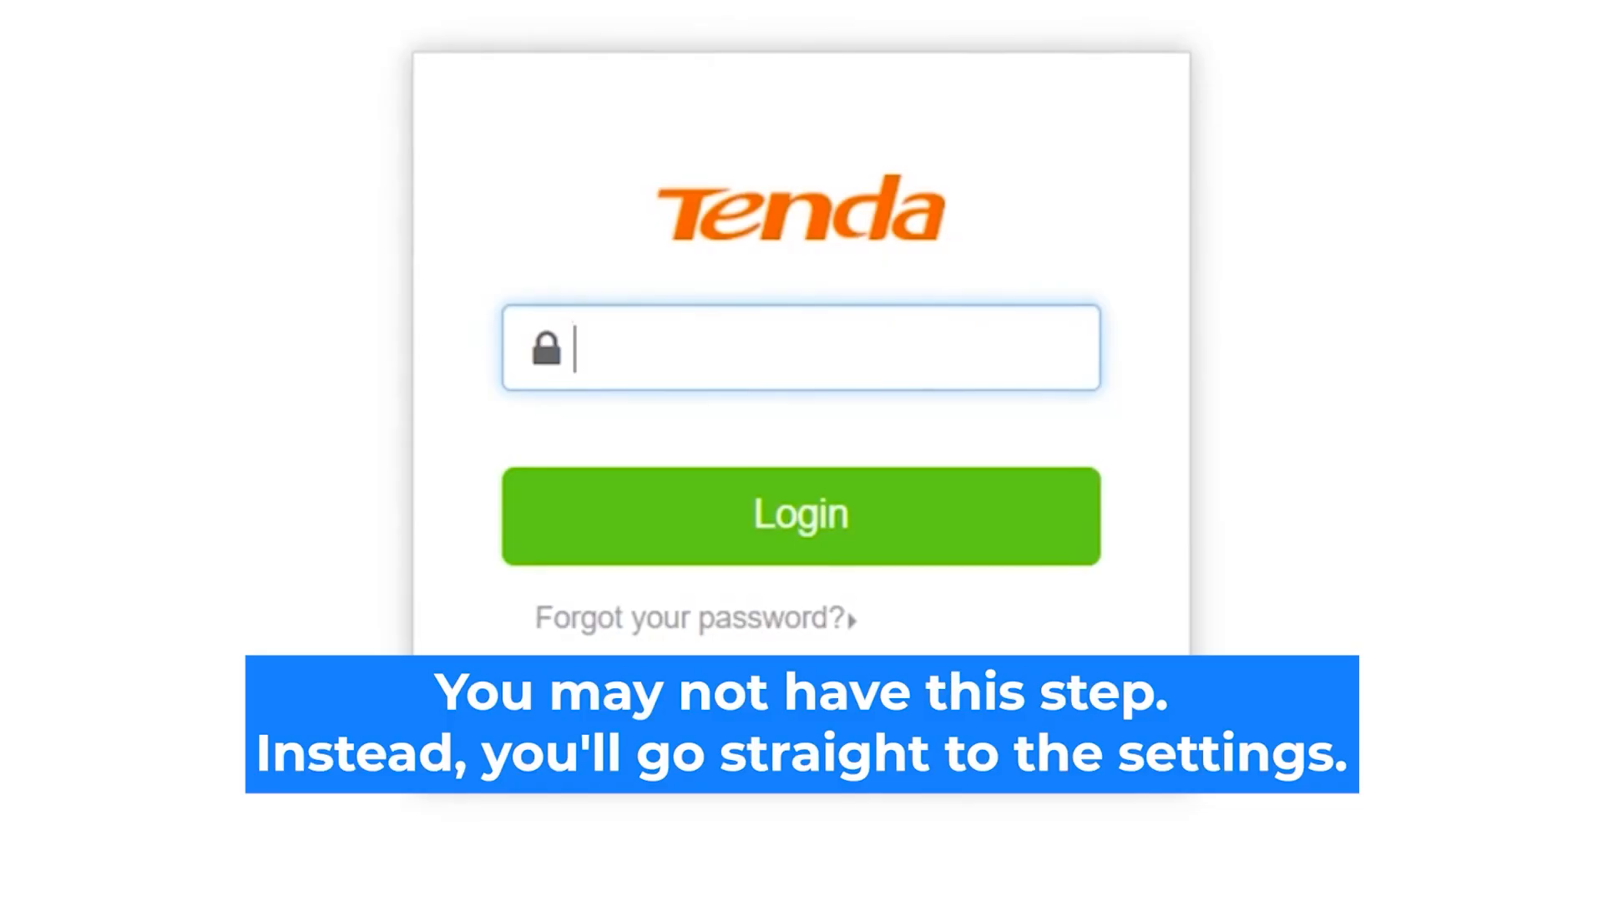
pyautogui.write('admin')
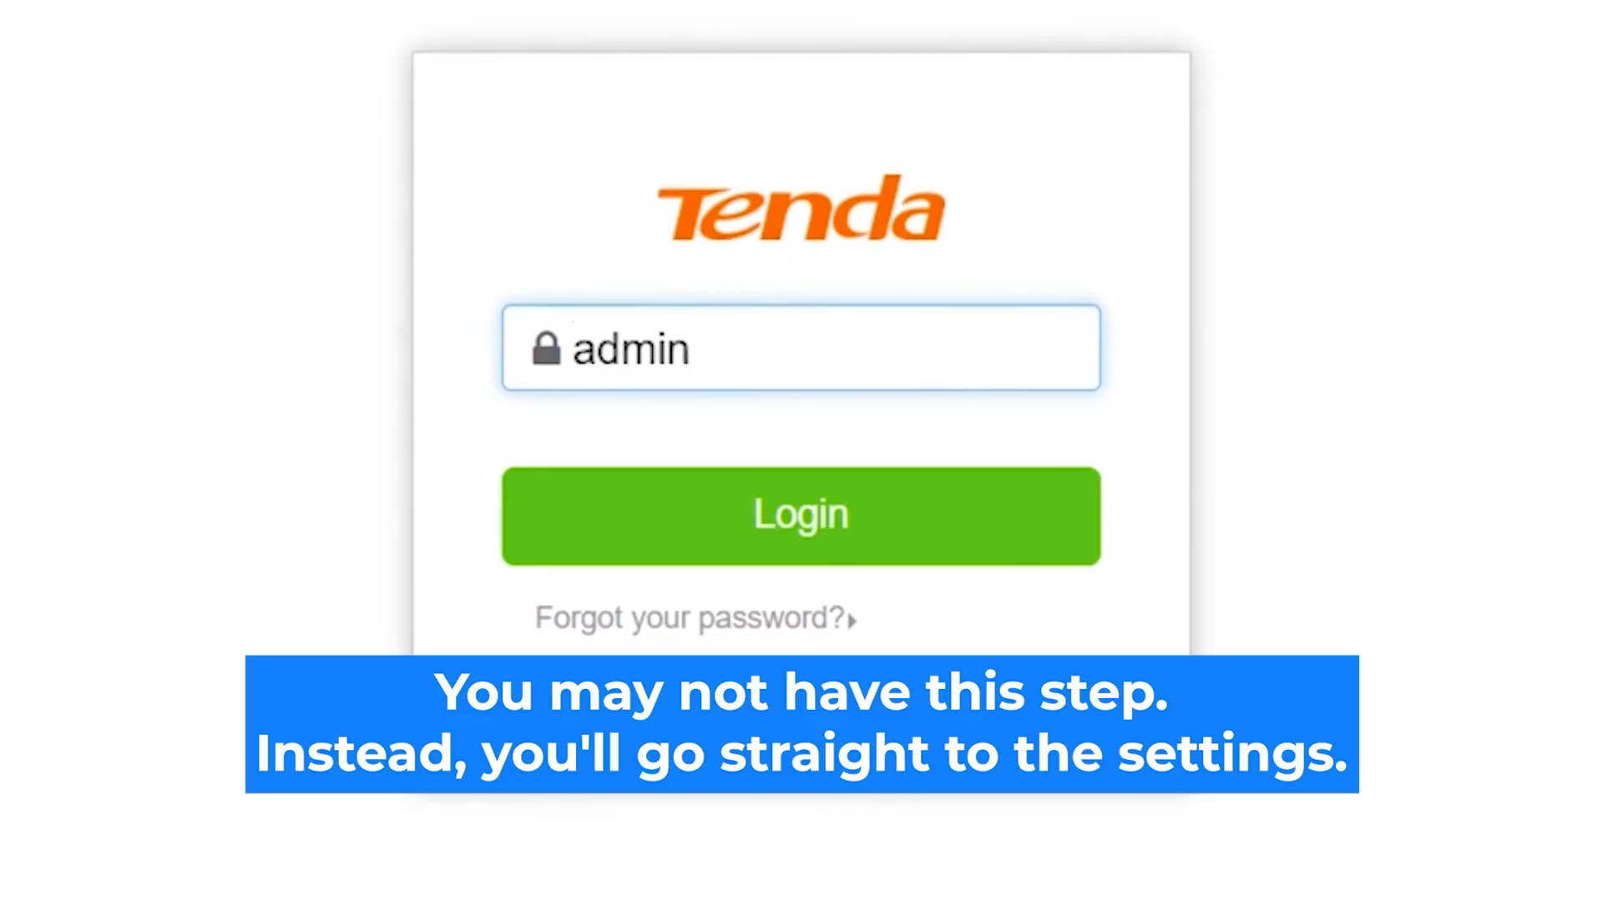
pyautogui.click(860, 525)
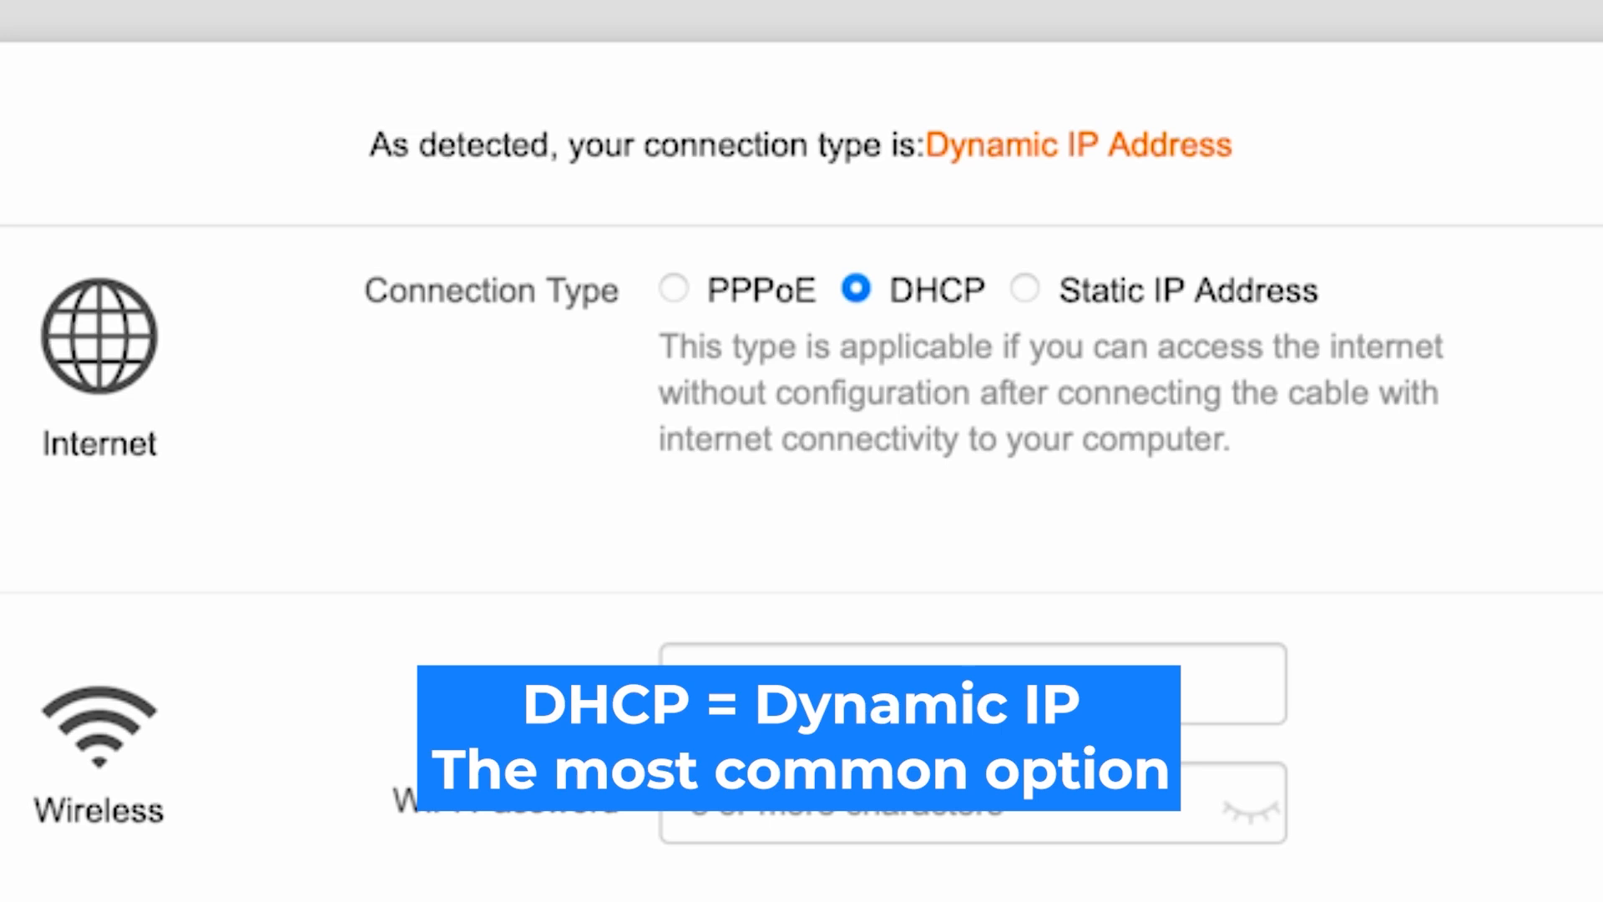
pyautogui.click(1025, 289)
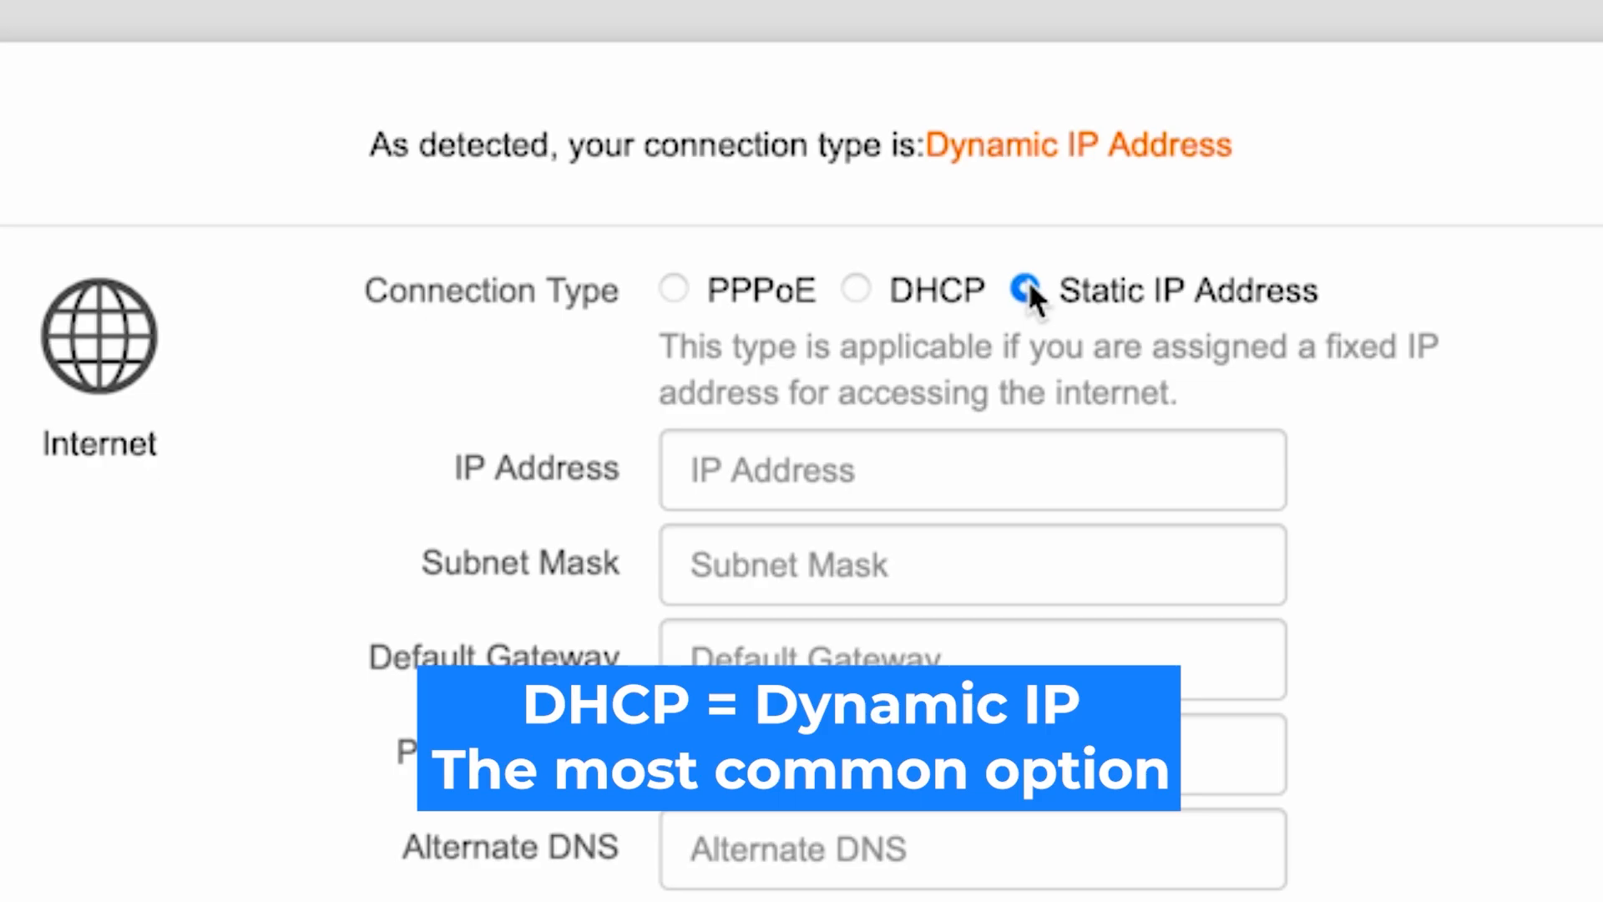
pyautogui.click(855, 289)
pyautogui.click(675, 288)
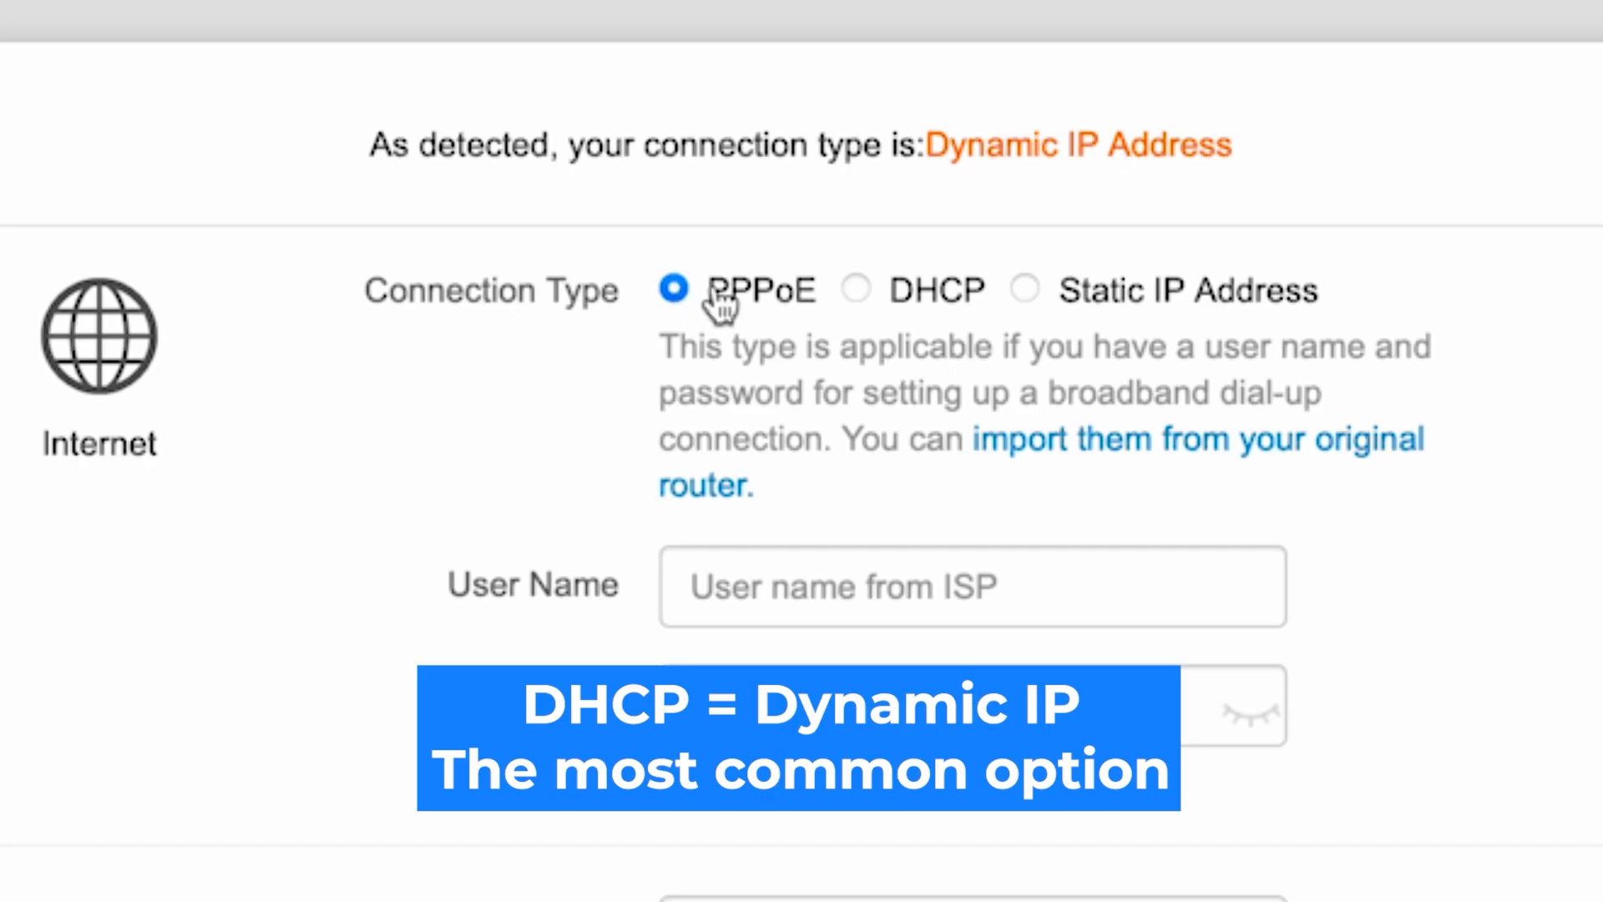
pyautogui.click(860, 292)
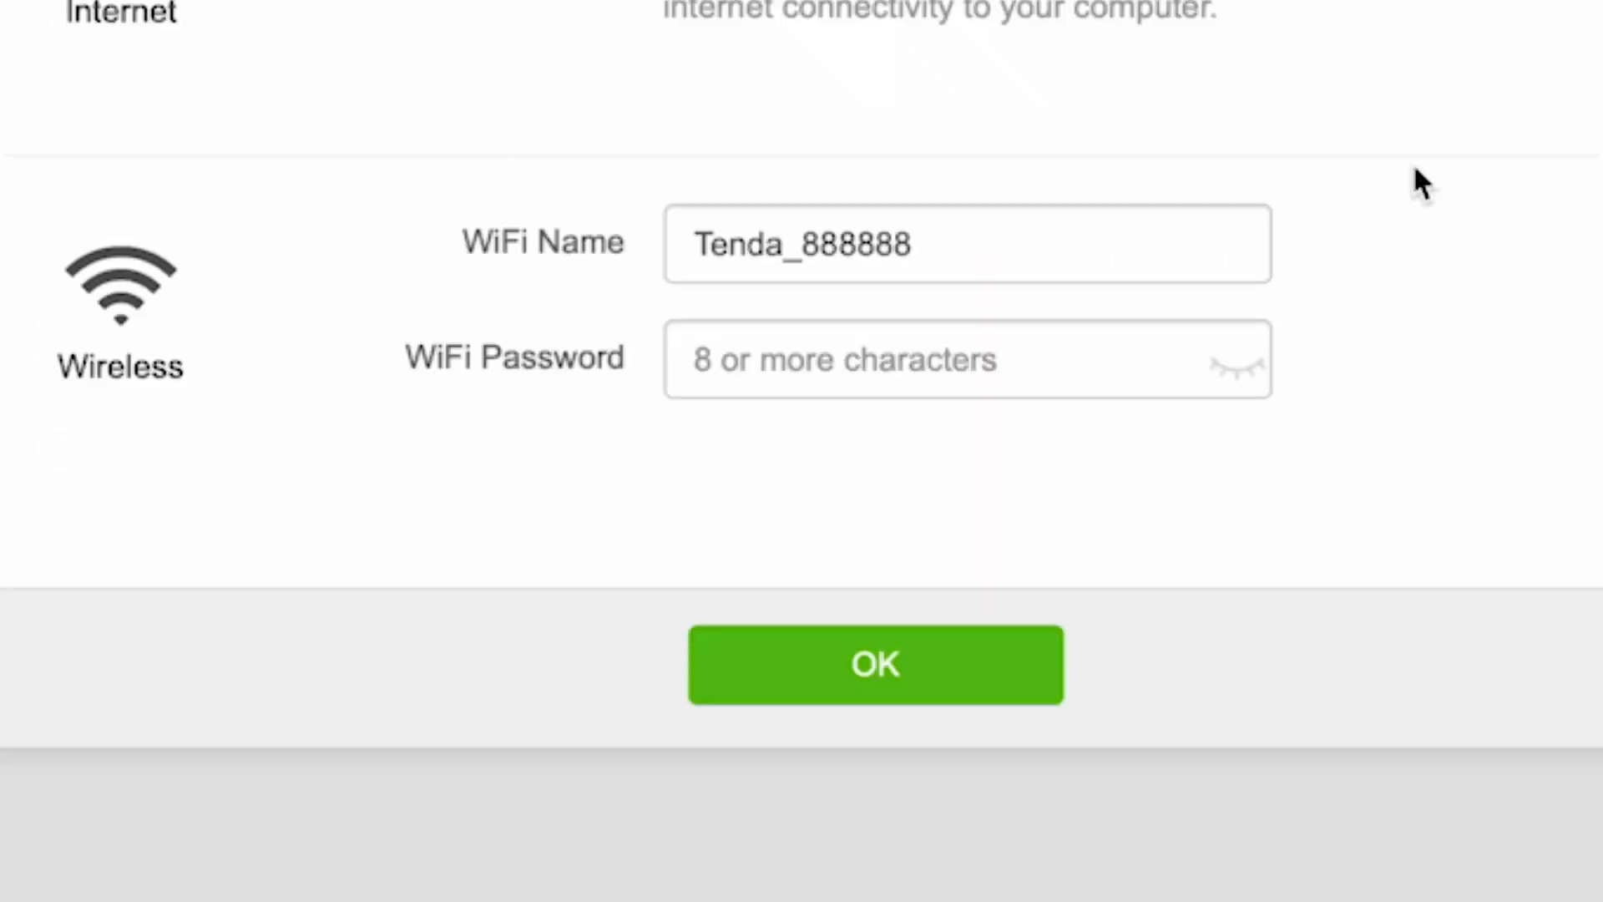
# Enter a new Wi-Fi password for Tenda_888888, reveal it to verify, and save
pyautogui.click(919, 373)
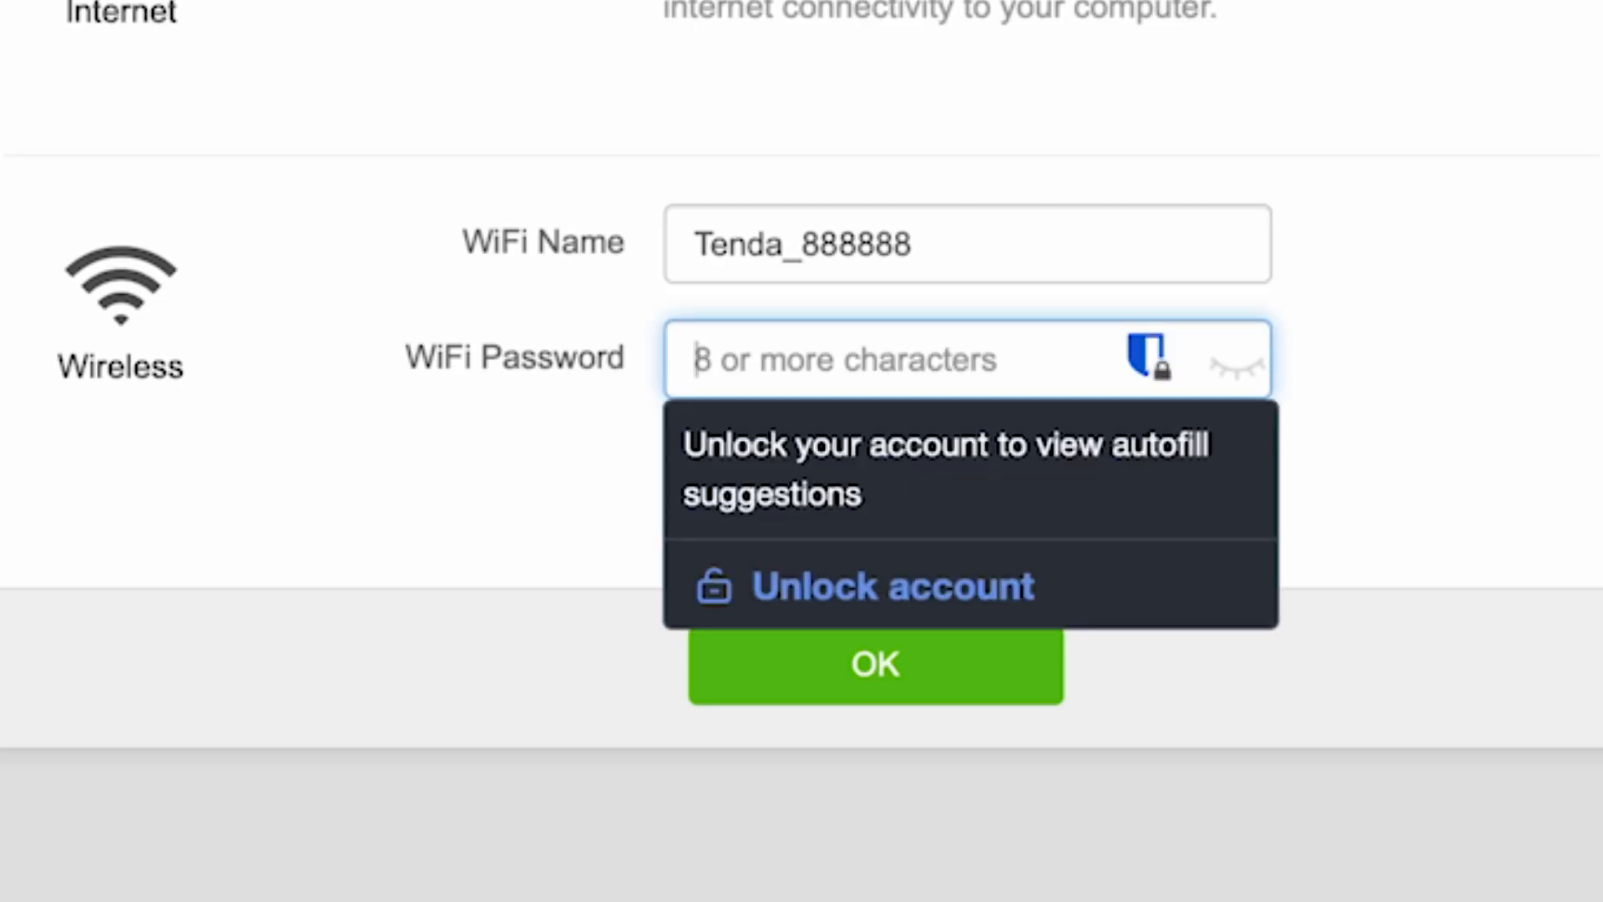
pyautogui.write('1234567890')
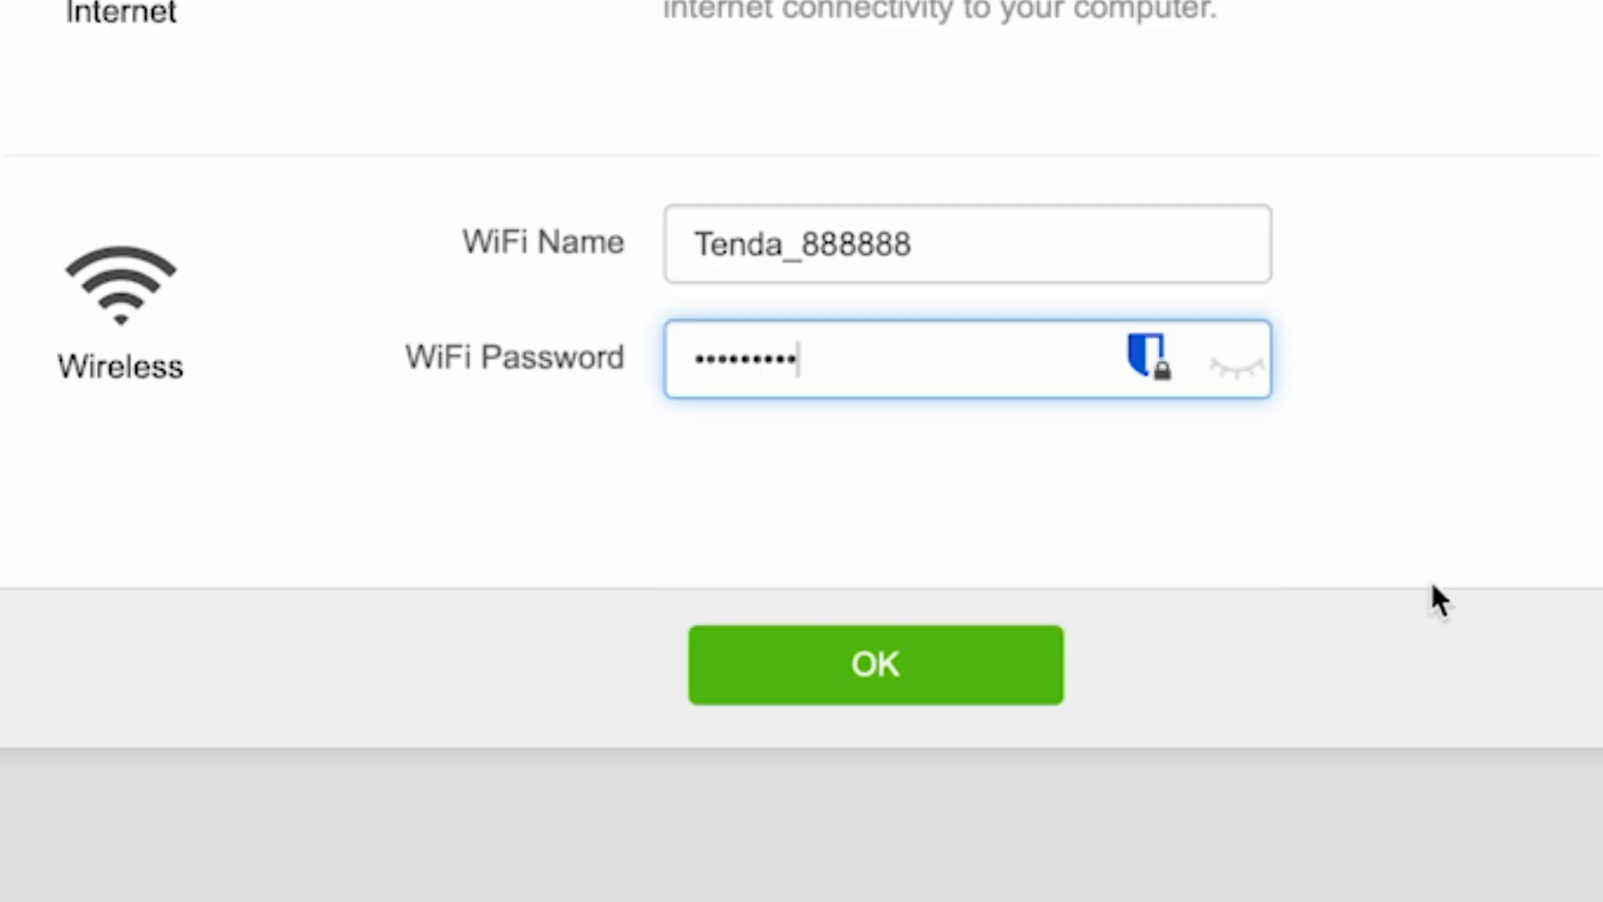
pyautogui.click(1237, 367)
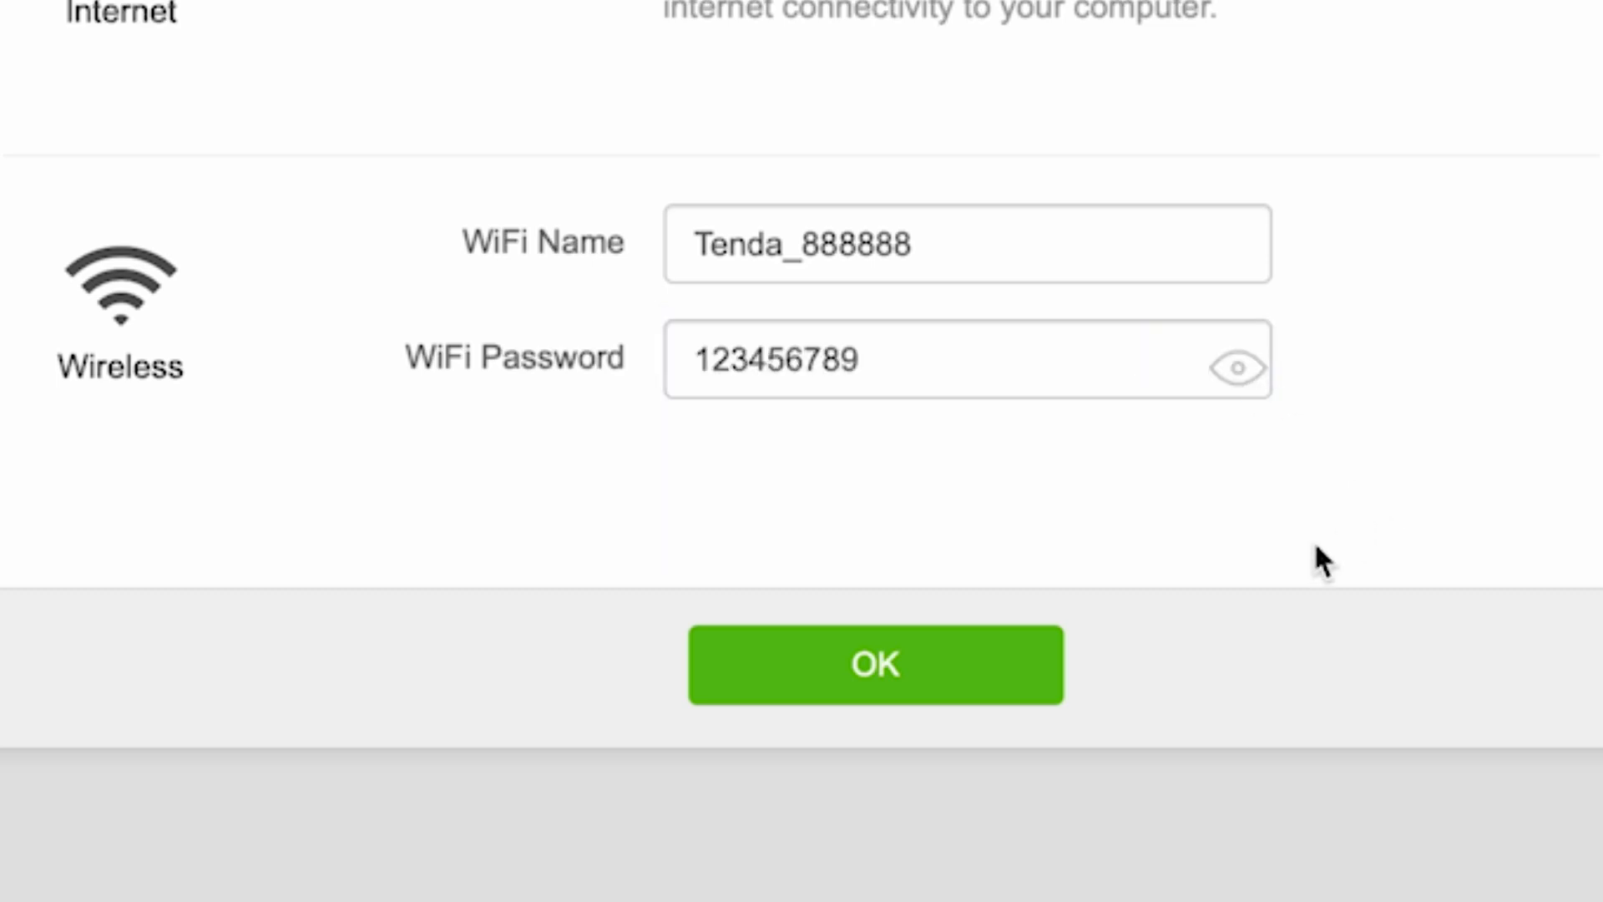
pyautogui.click(877, 684)
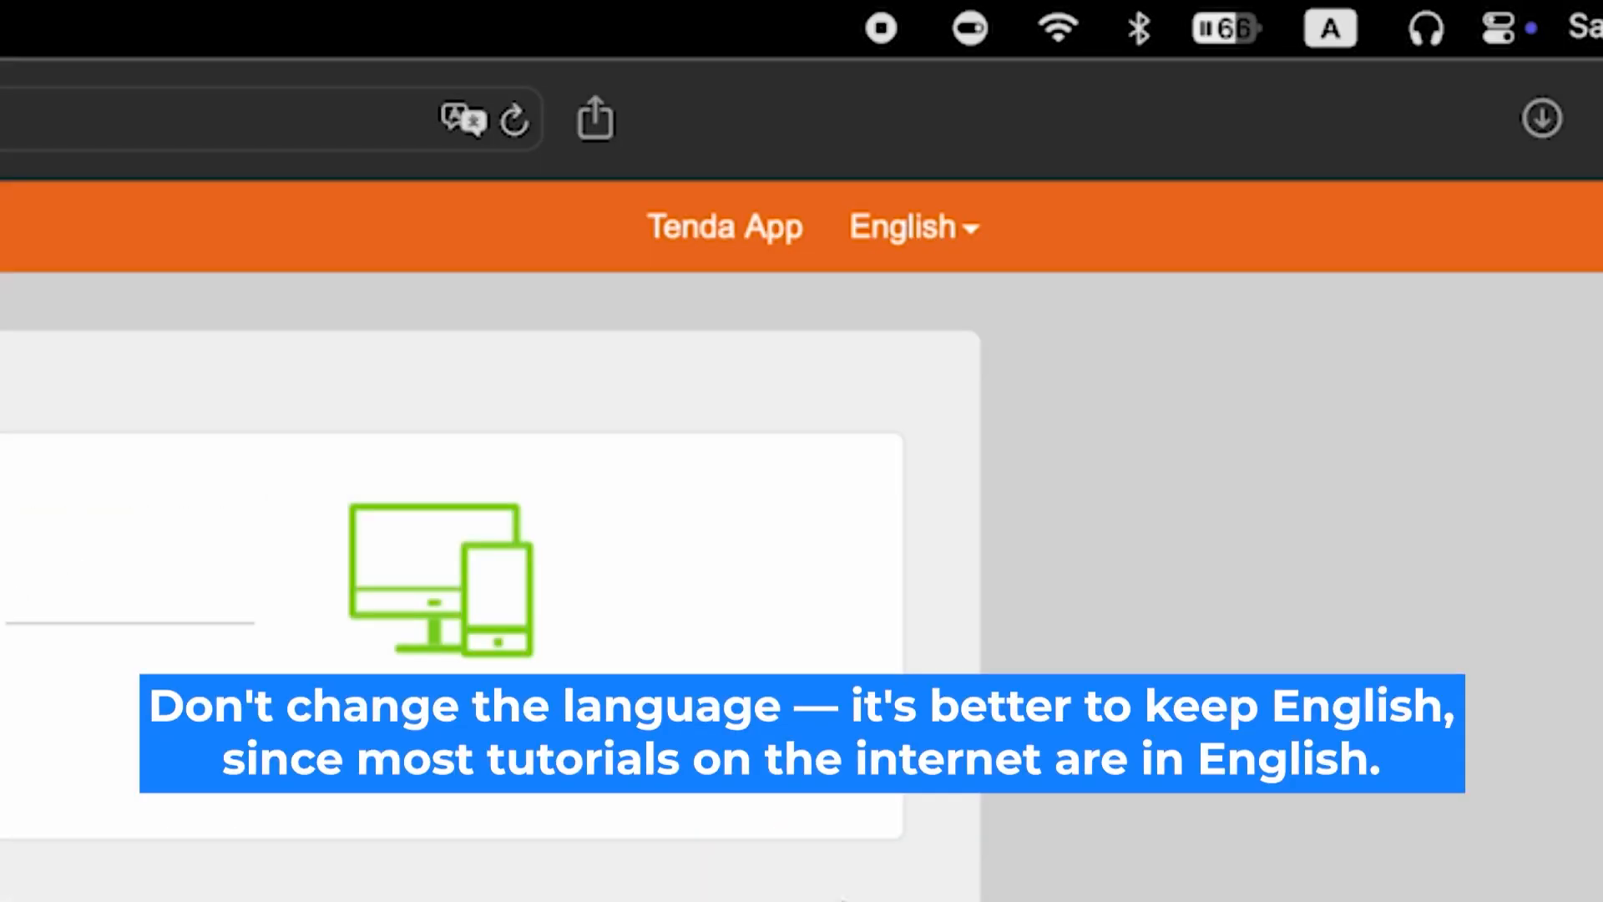
# Keep English, then run Administration's Online Upgrade, which finds nothing newer than V12.01.01.45_multi
pyautogui.click(969, 225)
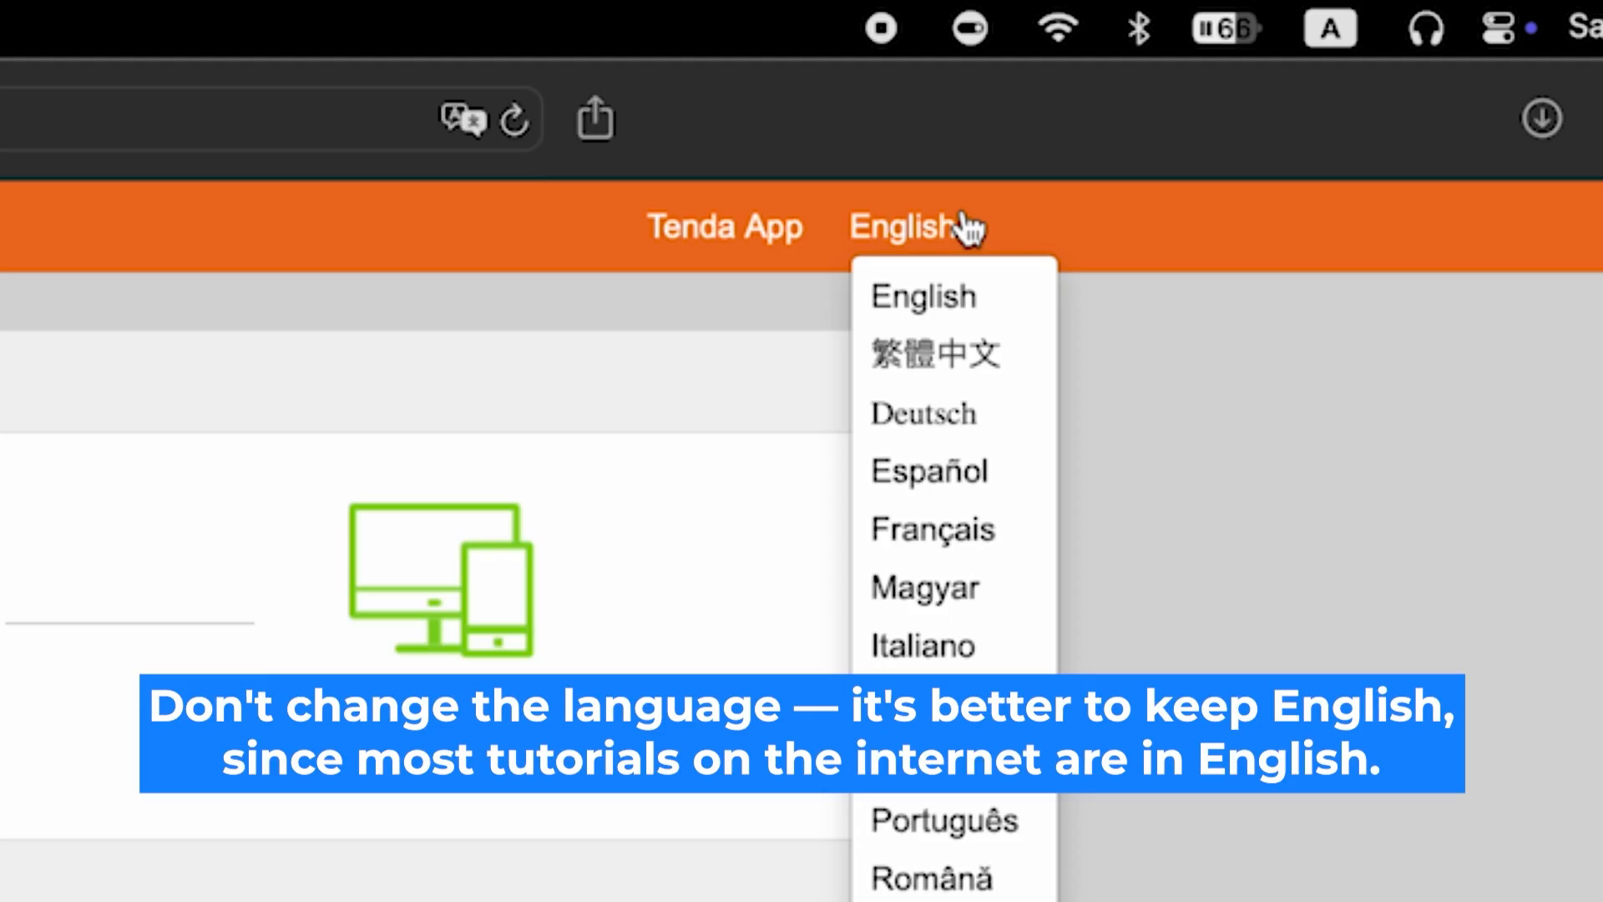
pyautogui.click(968, 227)
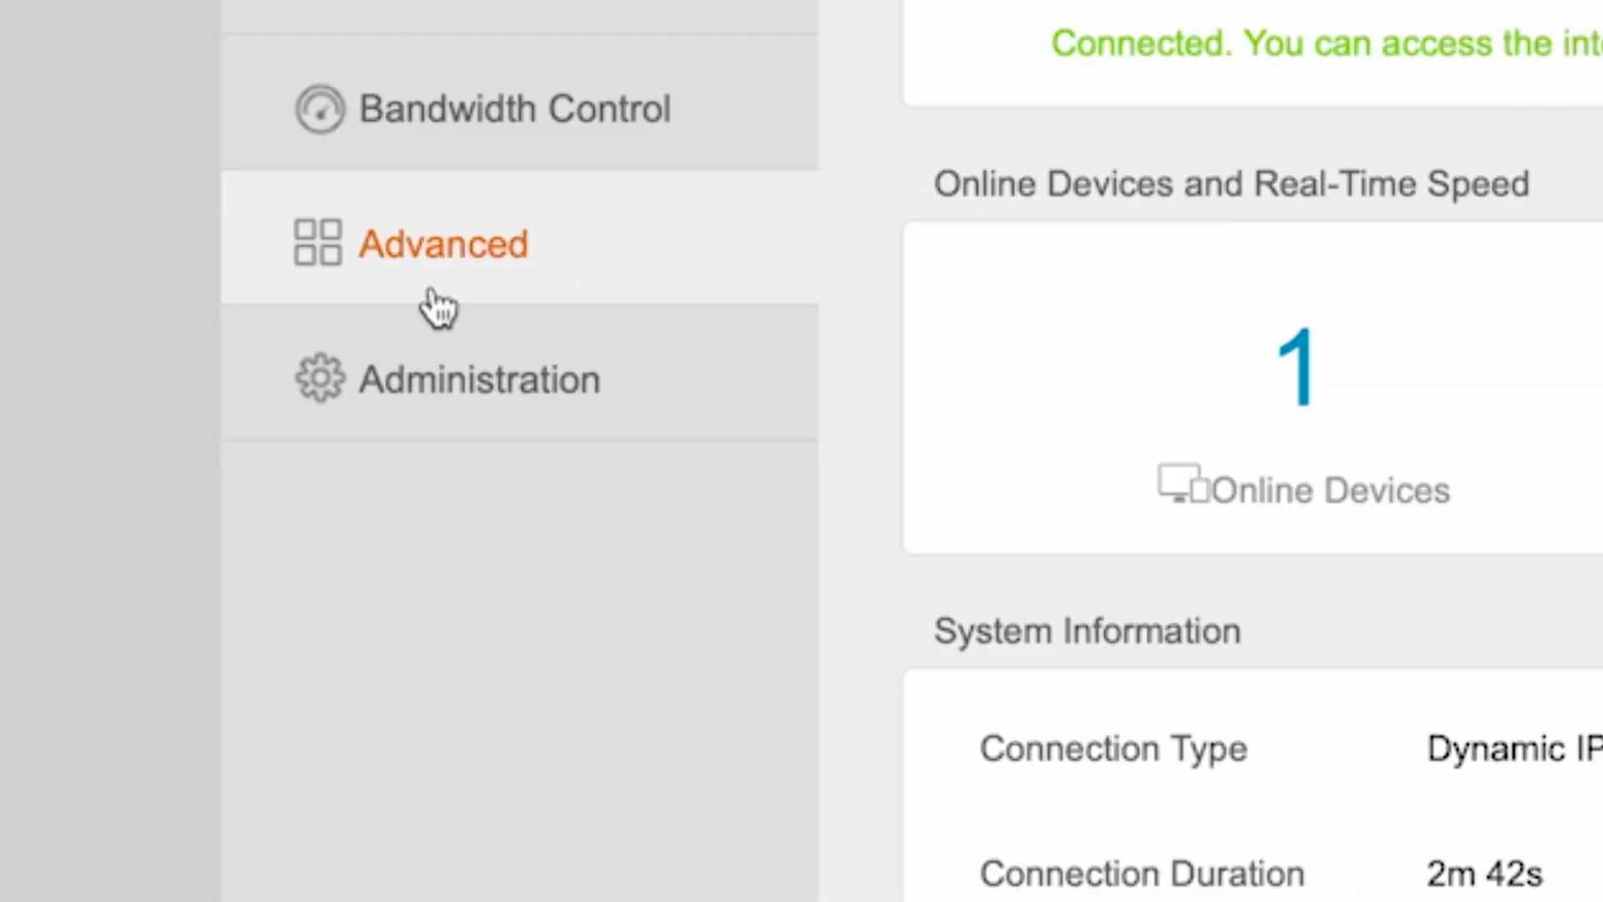
pyautogui.click(383, 368)
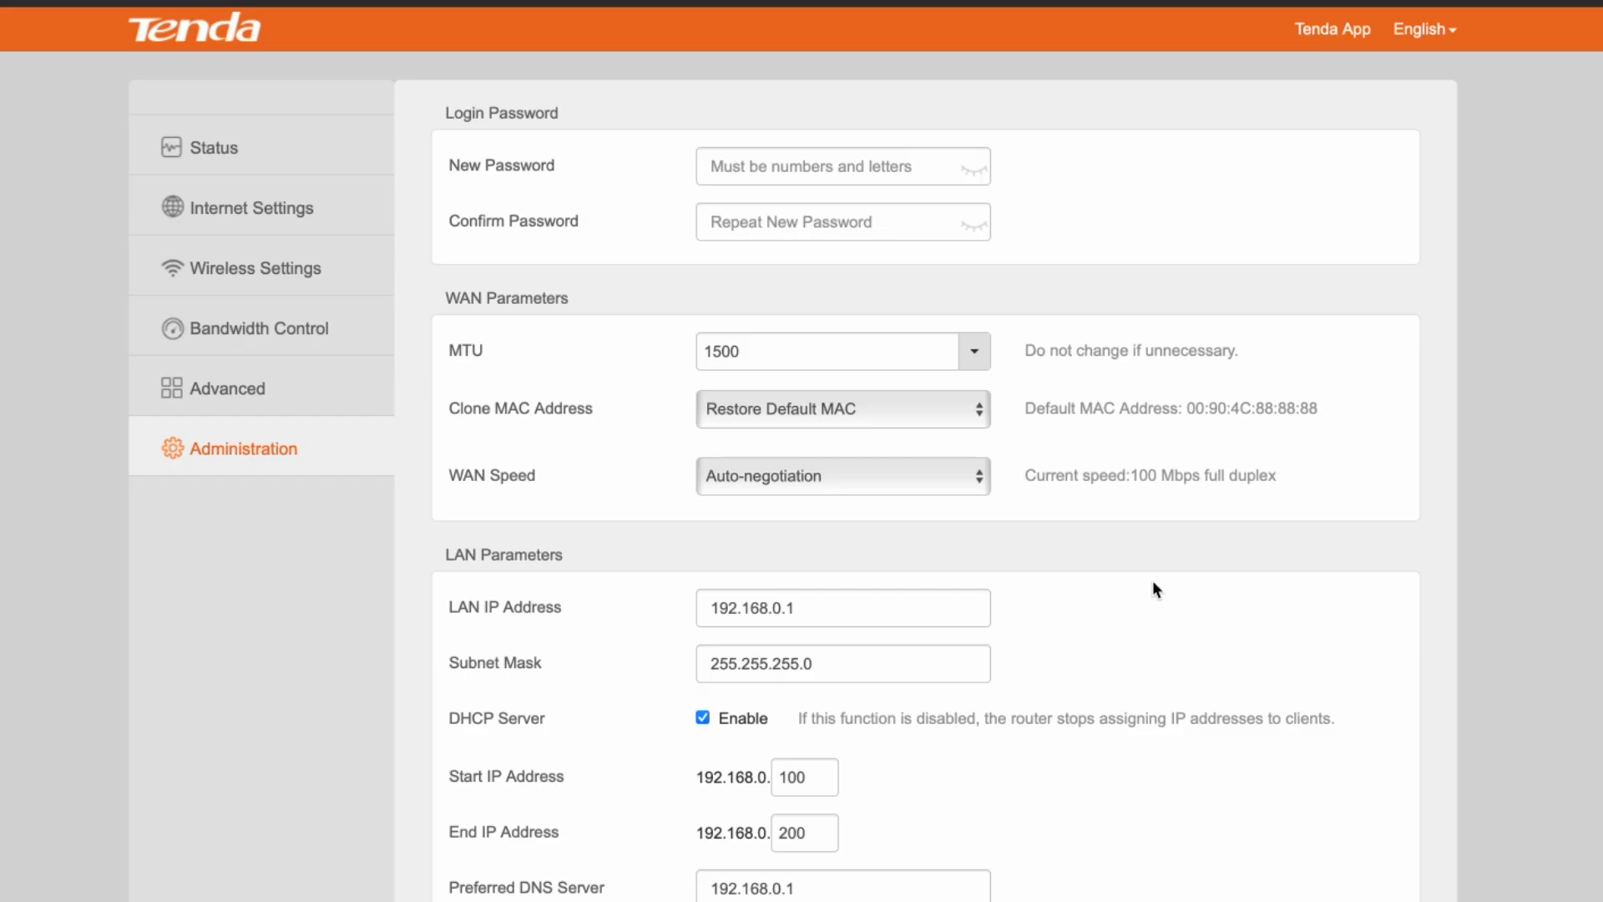
pyautogui.scroll(-10, 1244, 622)
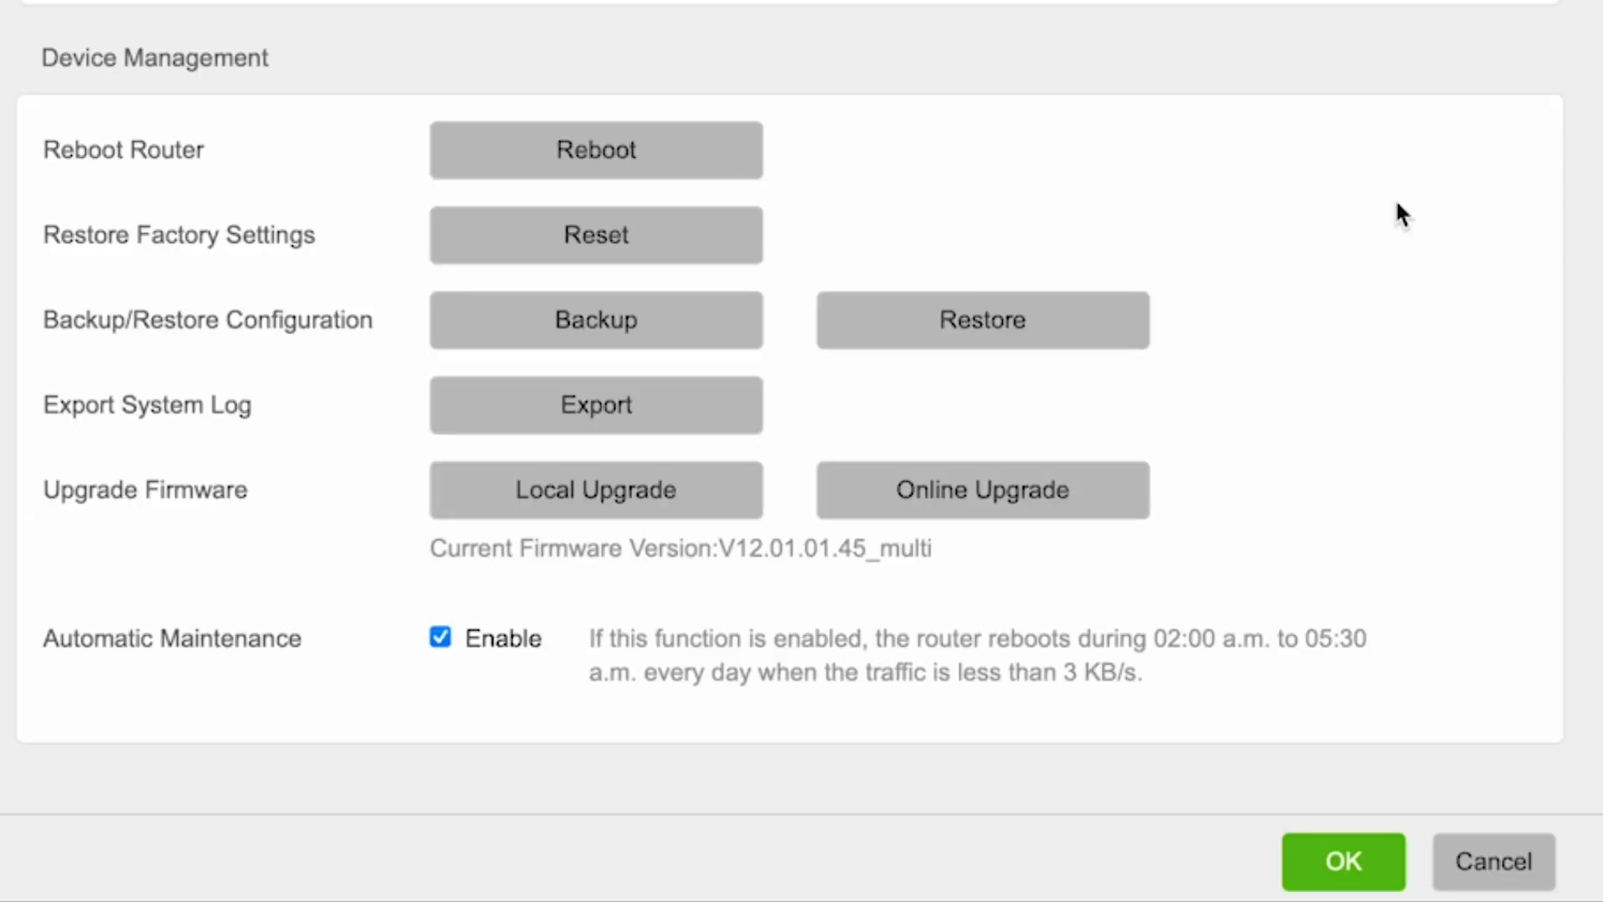
pyautogui.click(1038, 491)
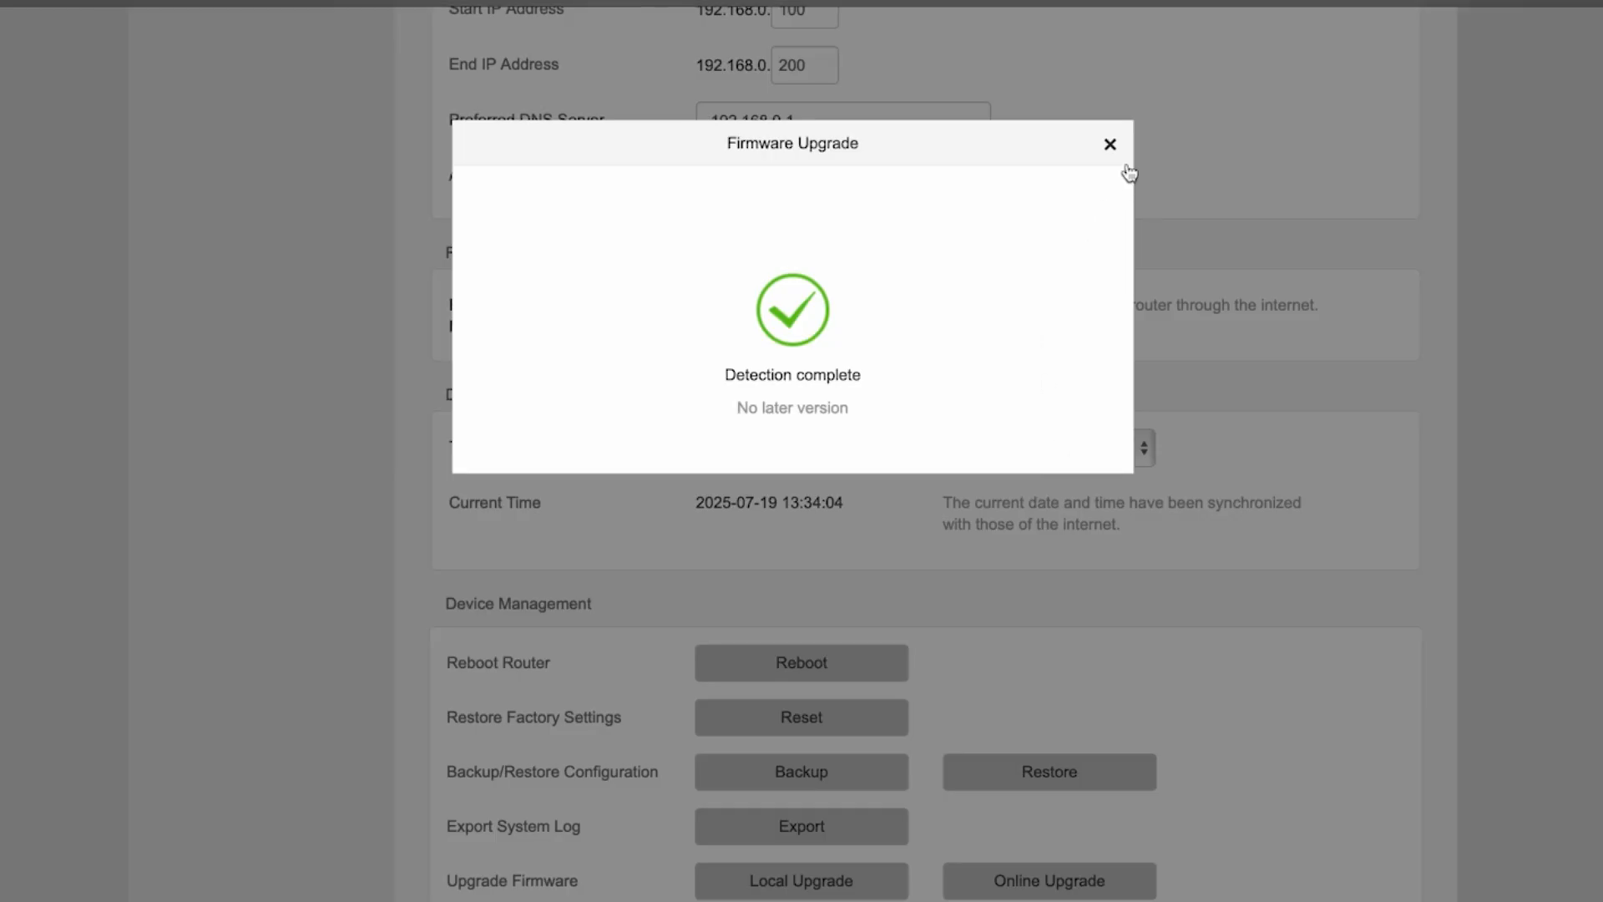
pyautogui.click(1110, 145)
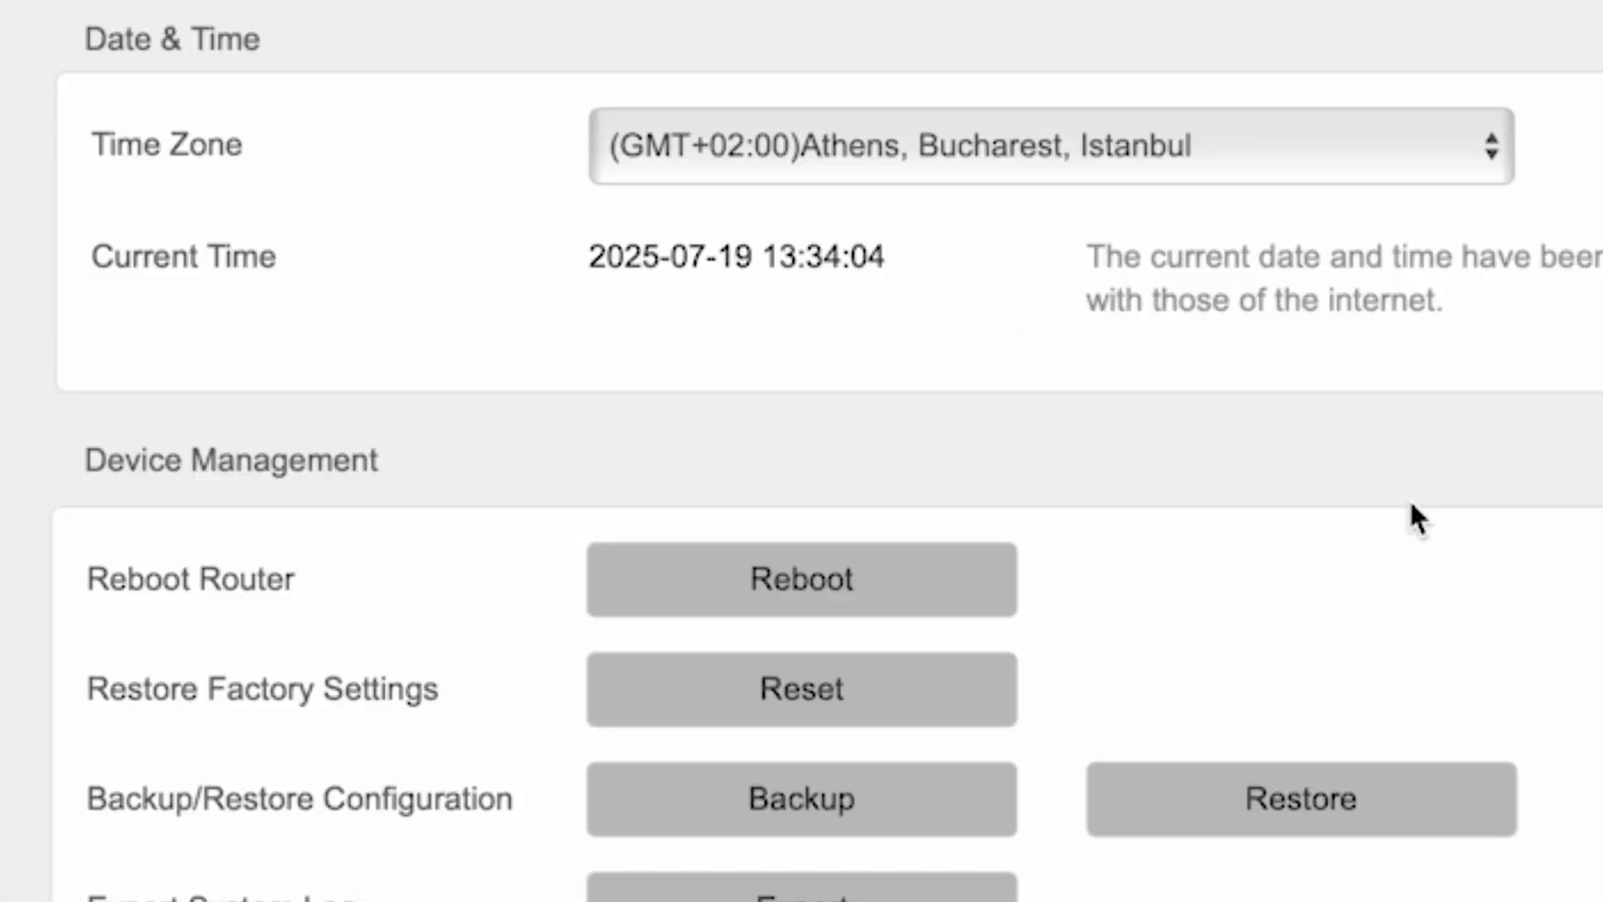
# Reboot the router from Device Management and confirm the restart
pyautogui.click(885, 589)
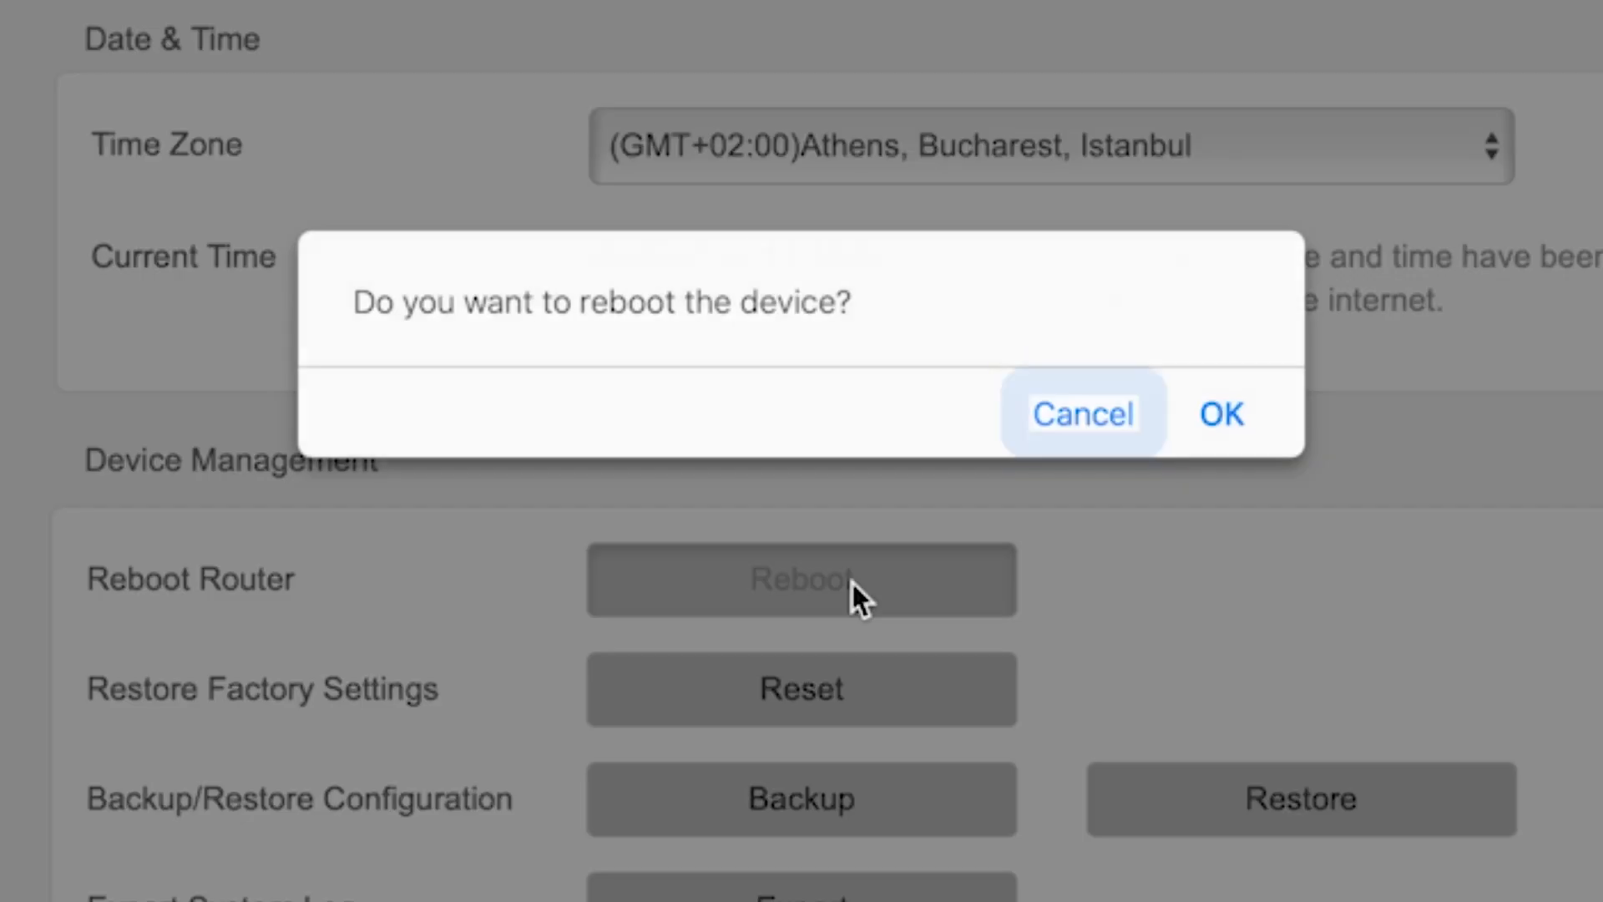
pyautogui.click(1221, 415)
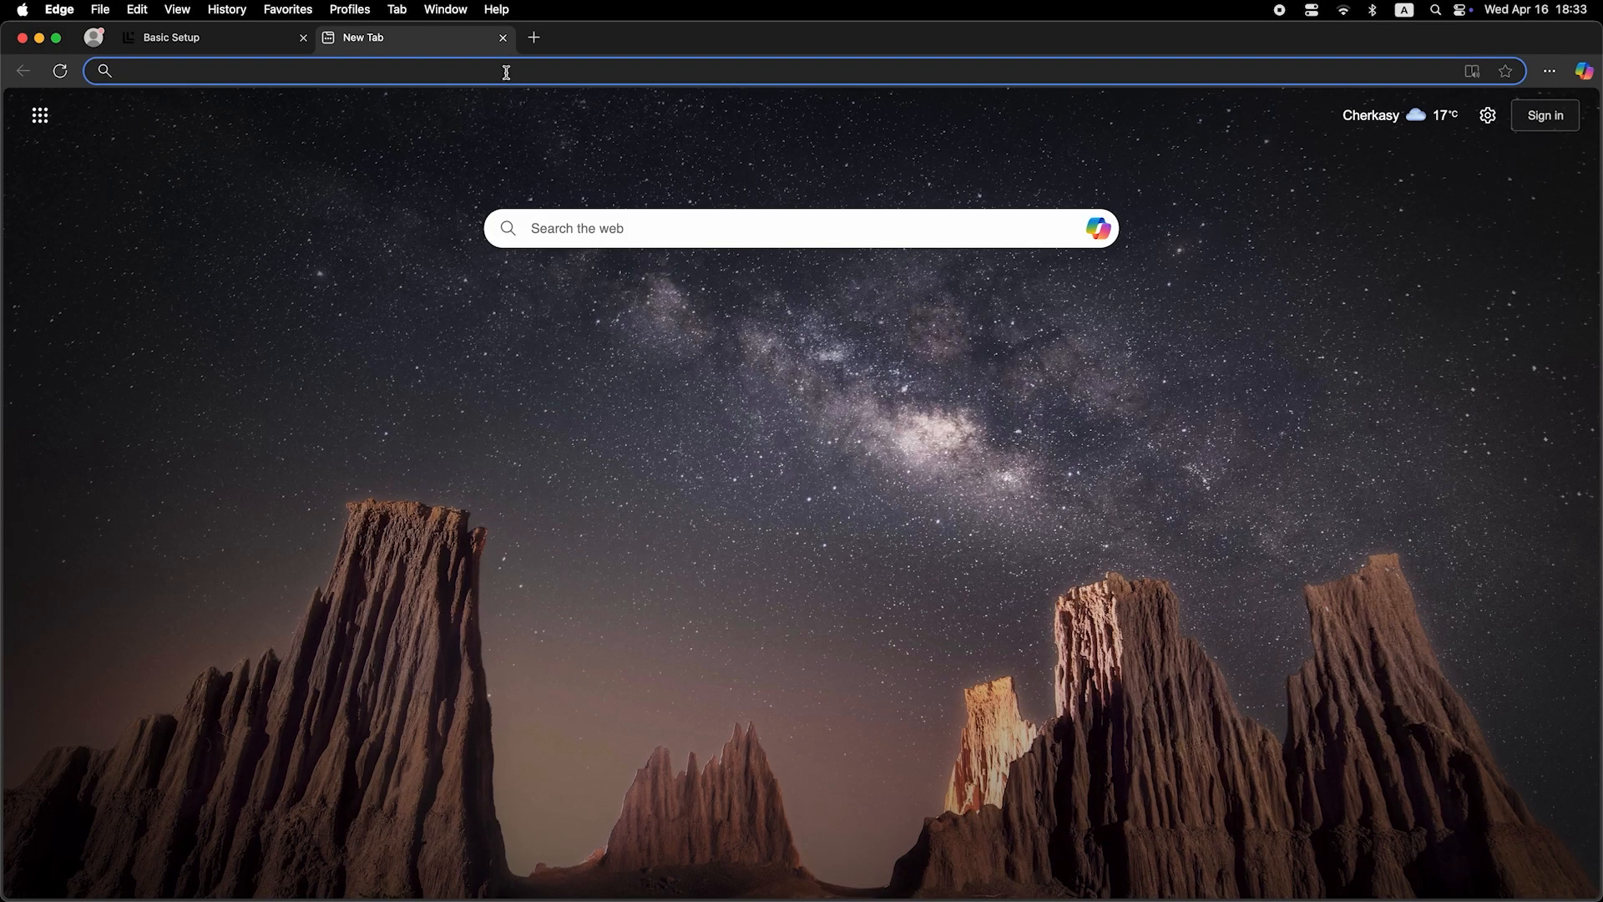
# Search 'dfdfdfd' to confirm internet access works after the reboot
pyautogui.write('dfdfdfd')
pyautogui.press('Return')
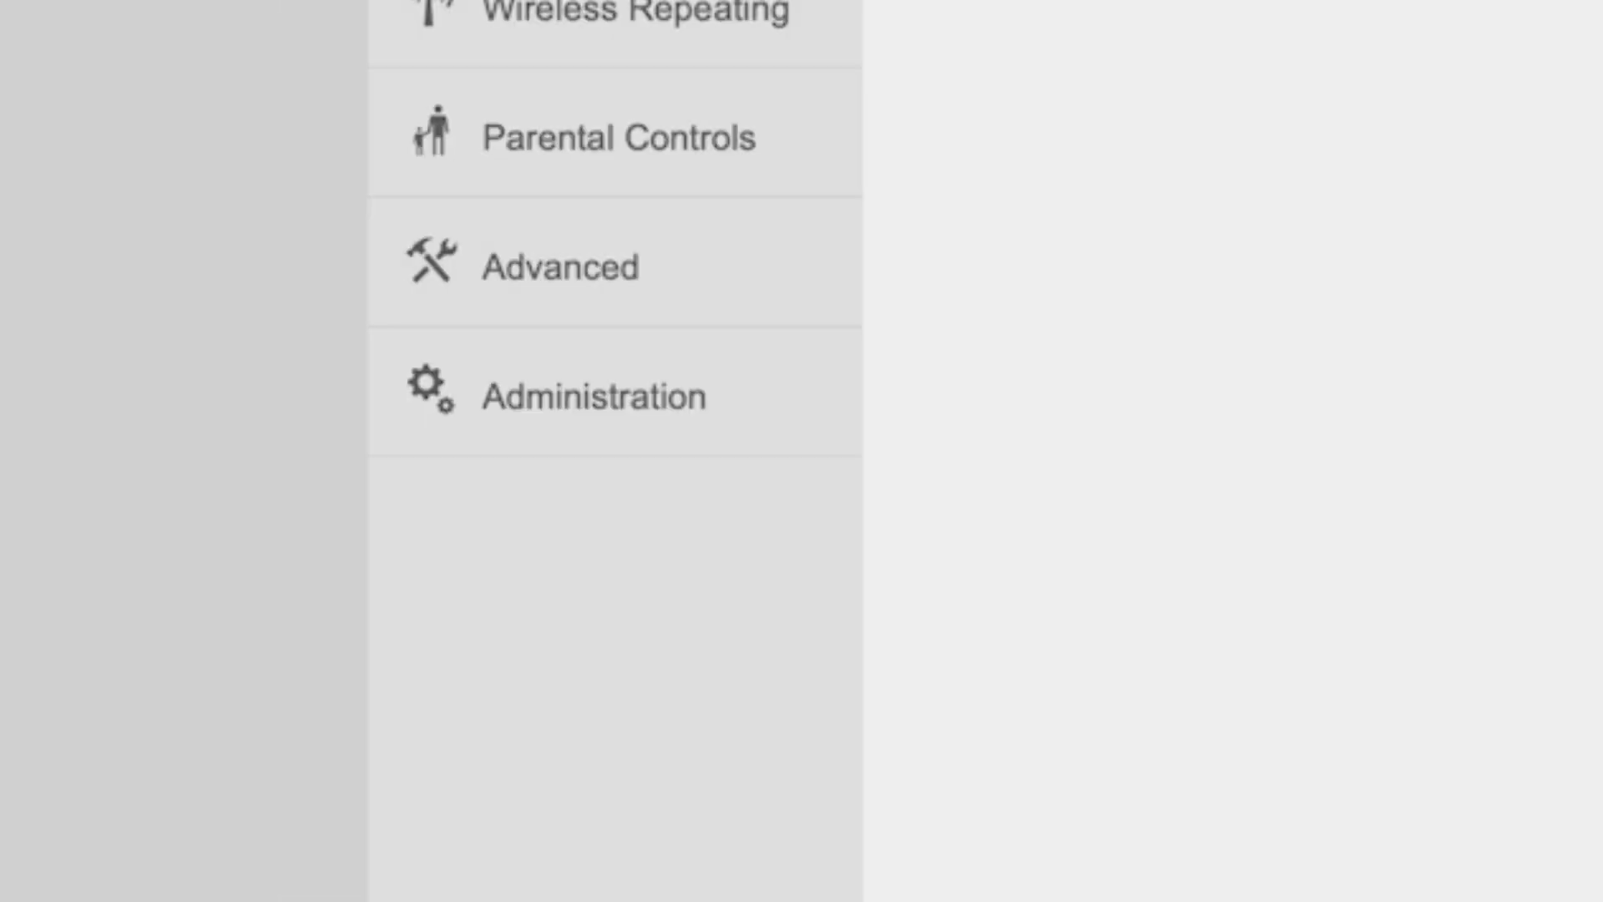
# Set Clone MAC to Clone Local Host's MAC in Administration and save
pyautogui.click(618, 404)
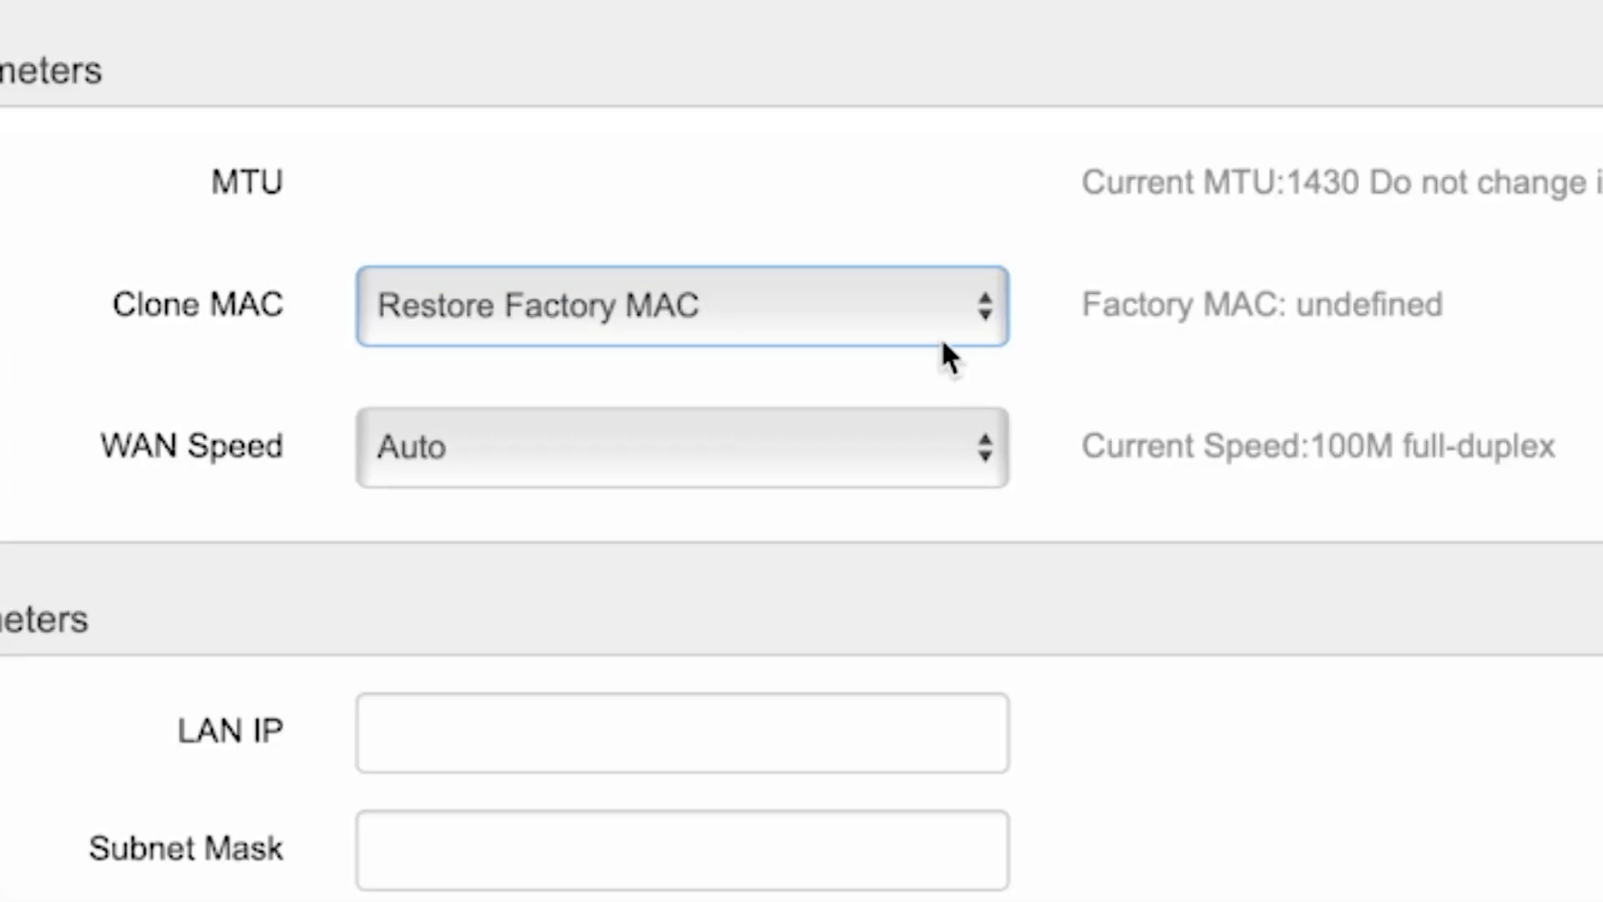
pyautogui.click(834, 330)
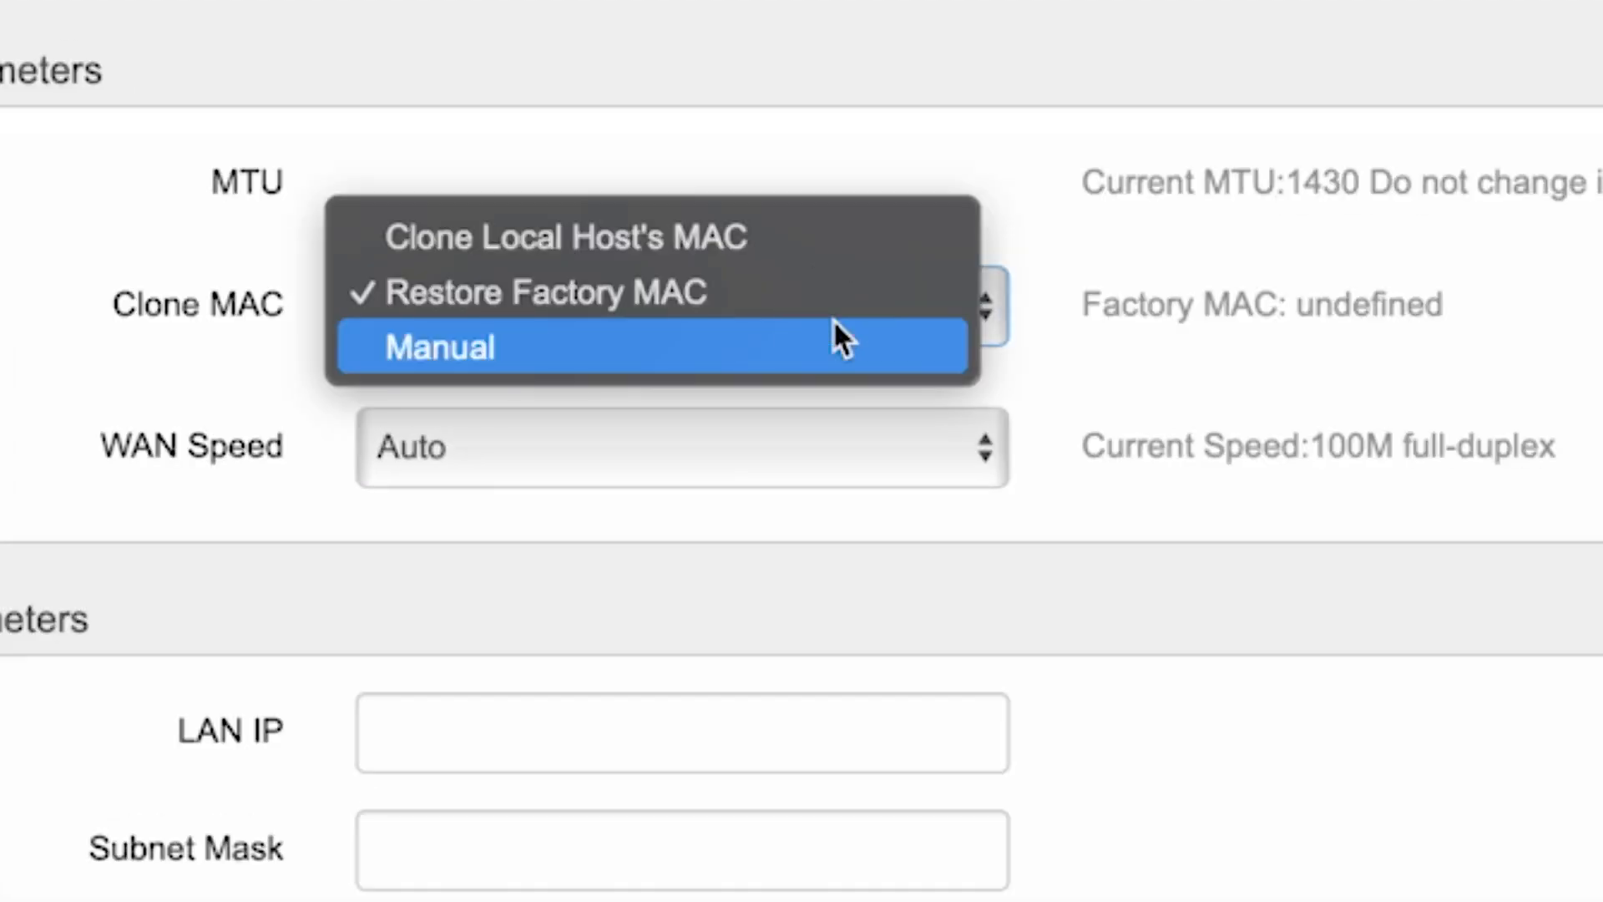
pyautogui.click(708, 238)
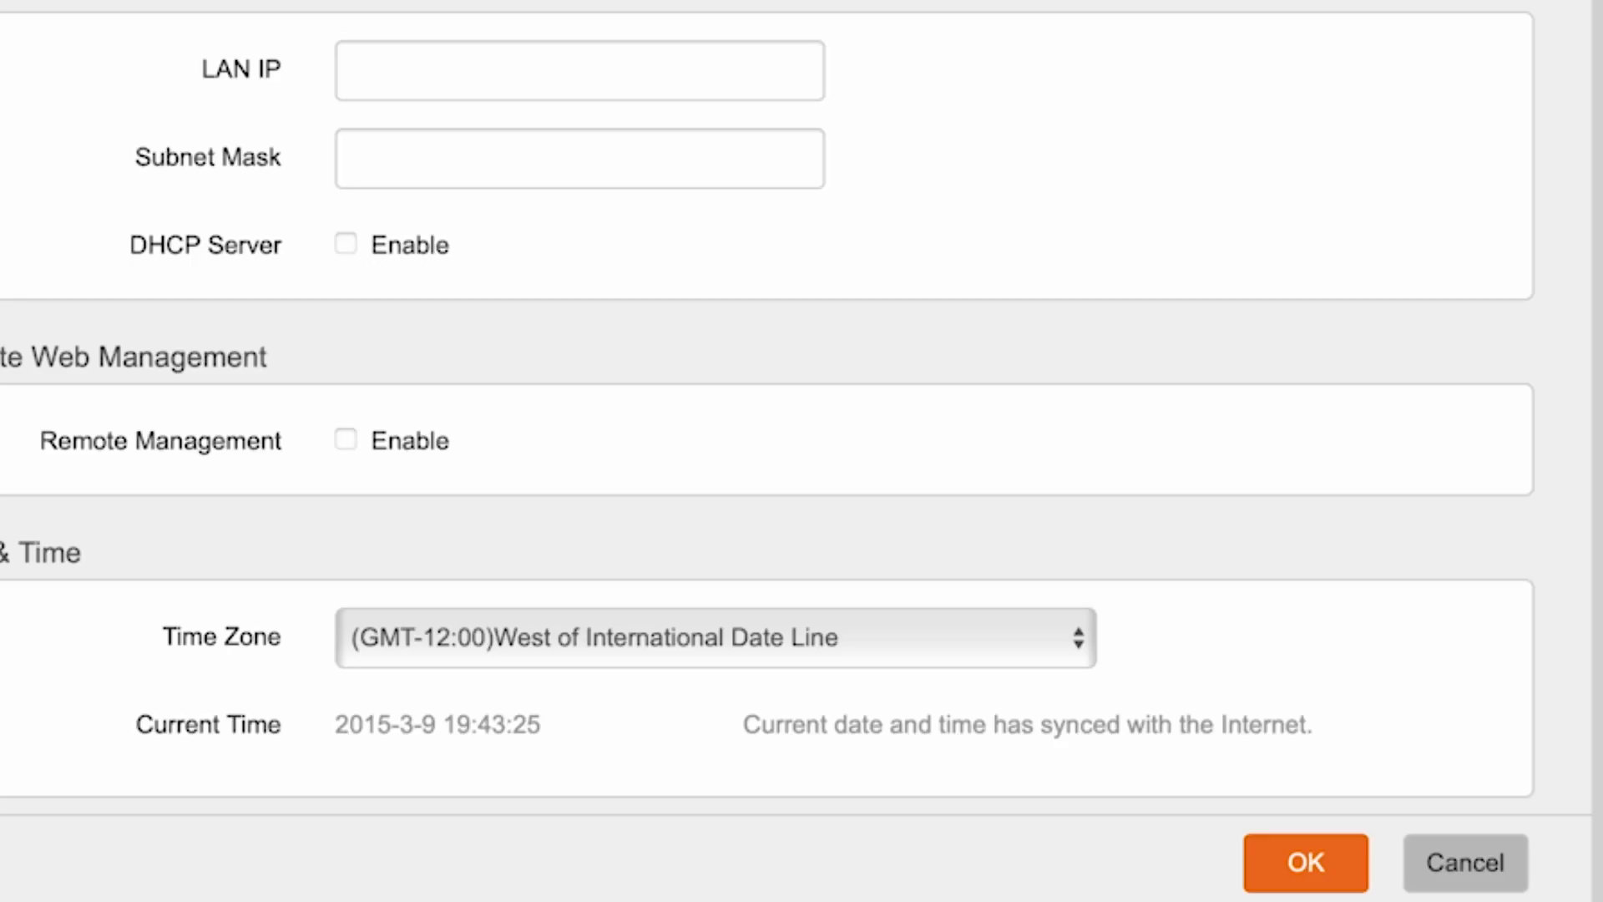
pyautogui.click(1324, 863)
# Reboot the router and confirm the 'Reboot the device?' prompt
pyautogui.scroll(-10, 1549, 647)
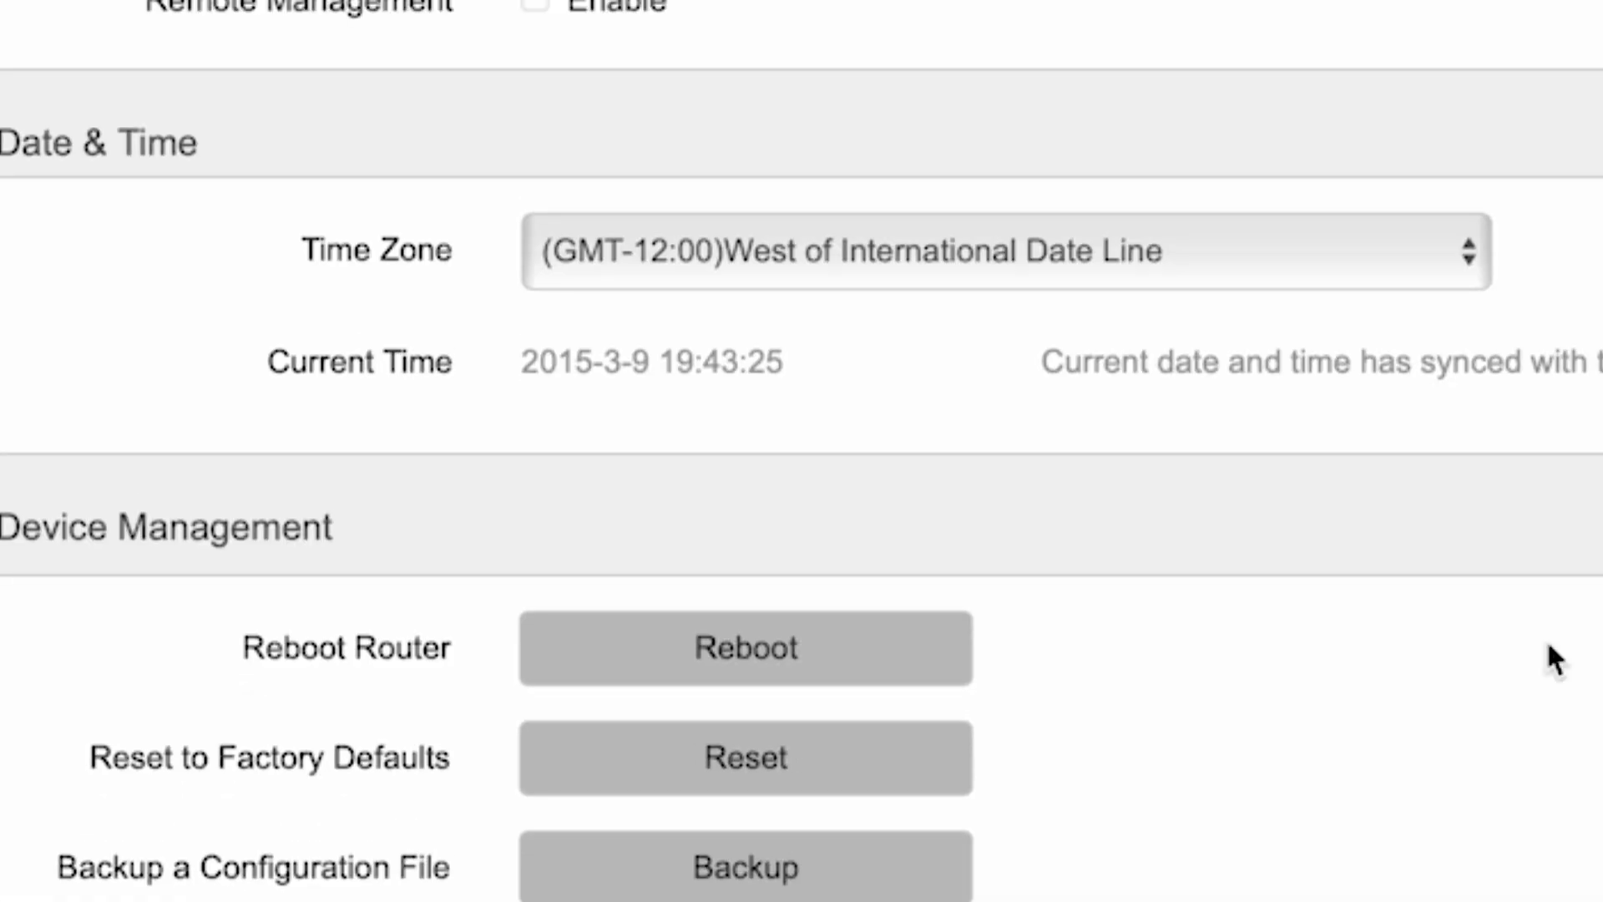
pyautogui.click(757, 651)
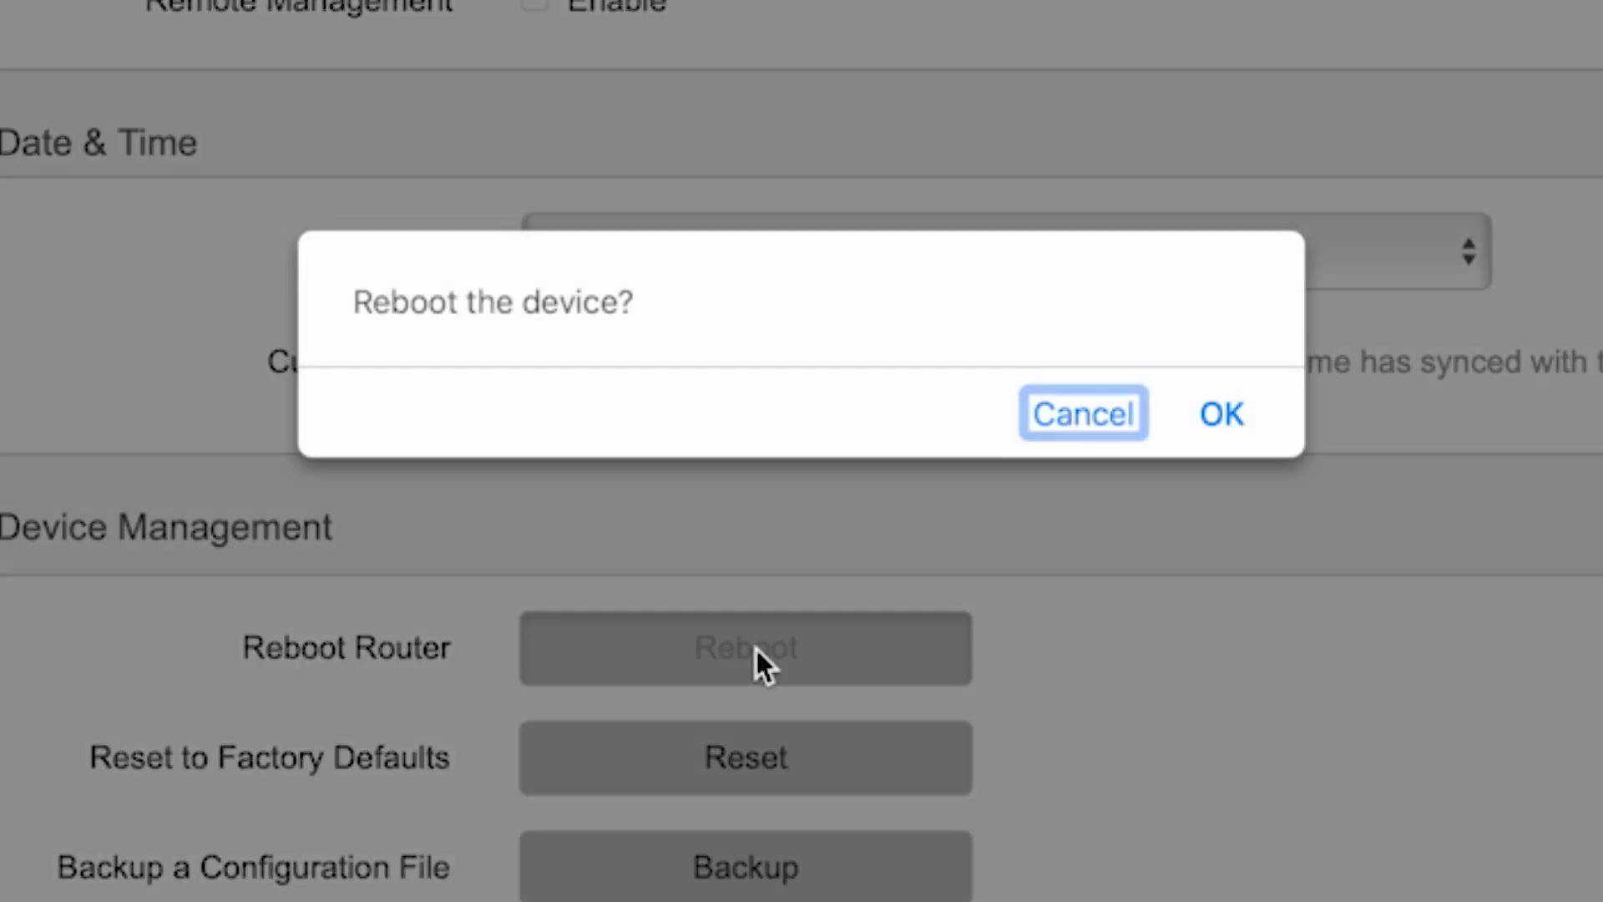
pyautogui.click(1229, 415)
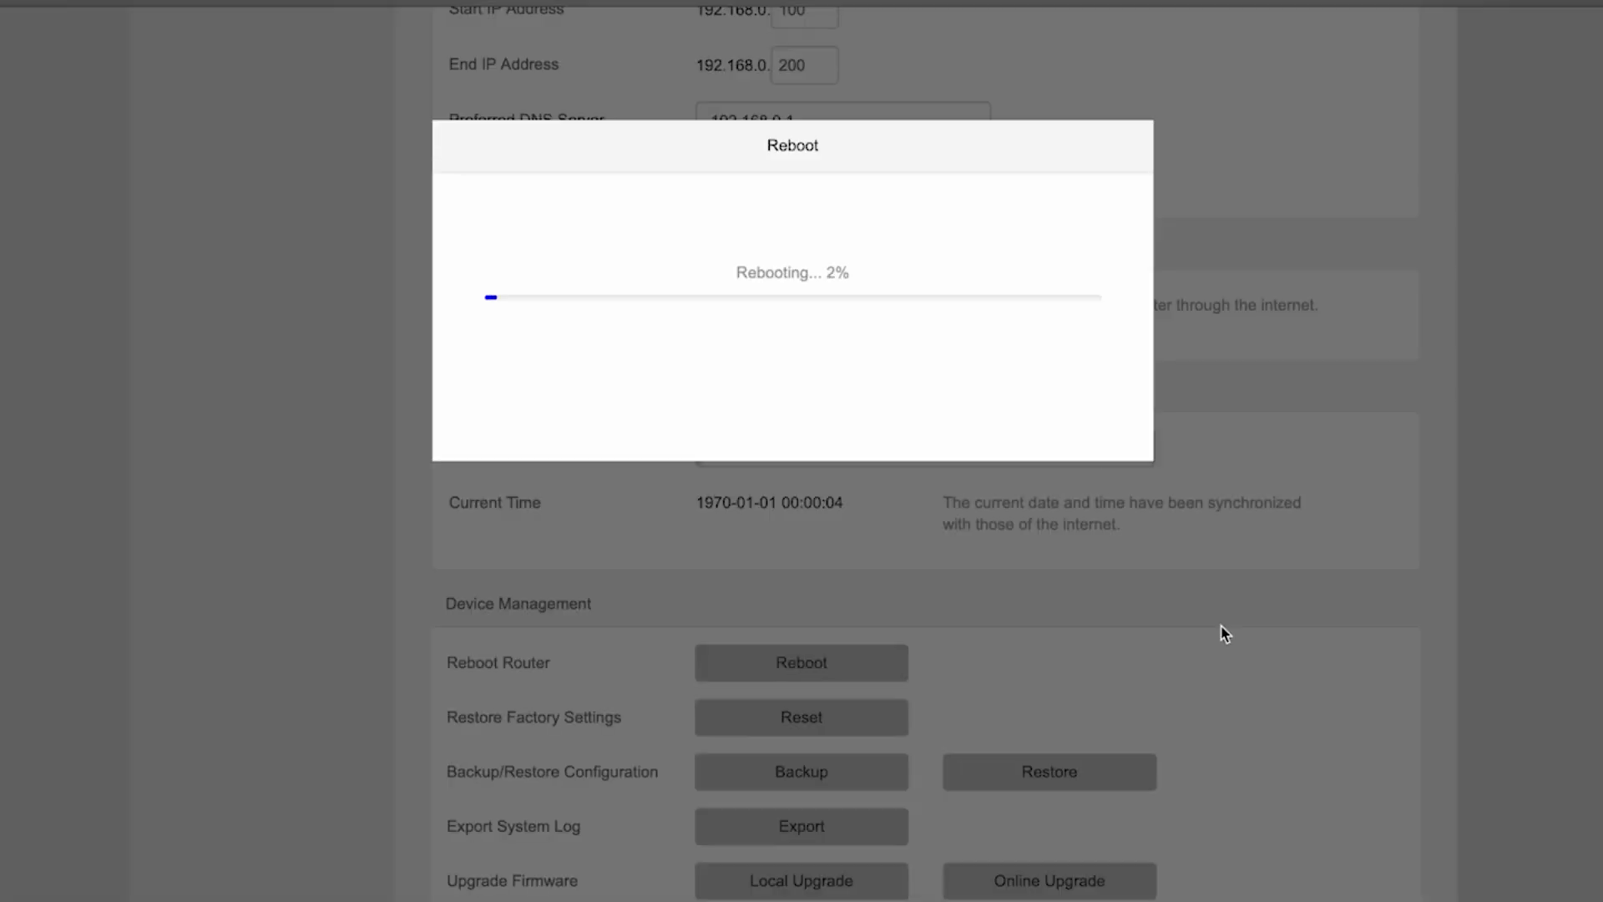